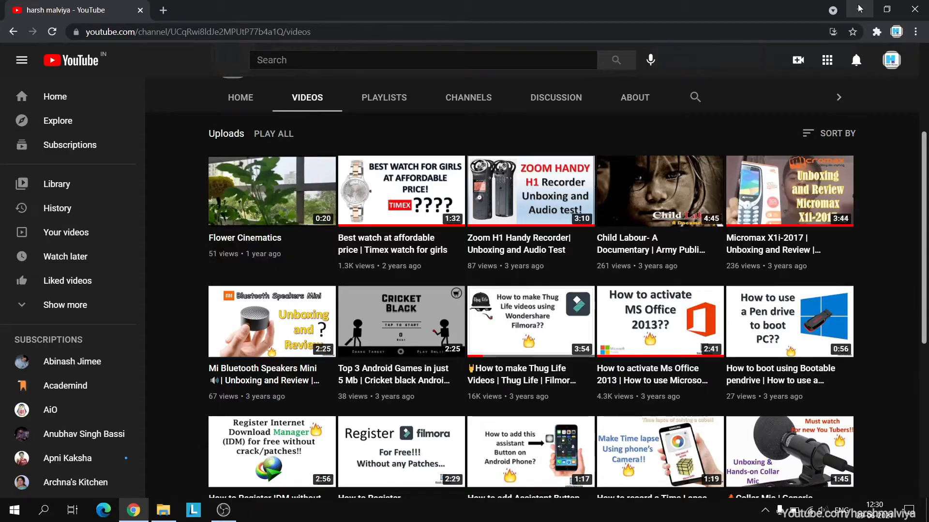
- Switch to the Essentials folder in File Explorer to look over its clips, and launch Wondershare Filmora
key("alt+Tab")
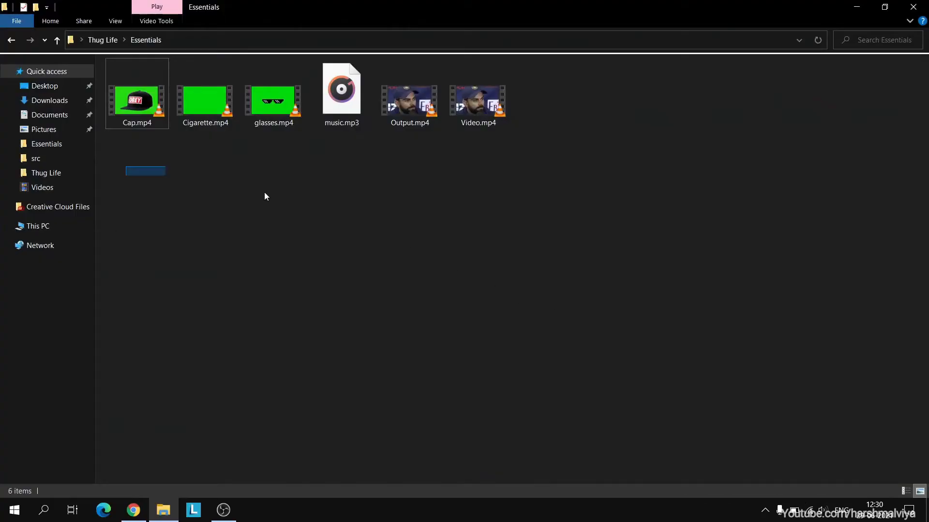
left_click_drag(125, 167, 770, 104)
left_click(630, 238)
key("super")
left_click(105, 171)
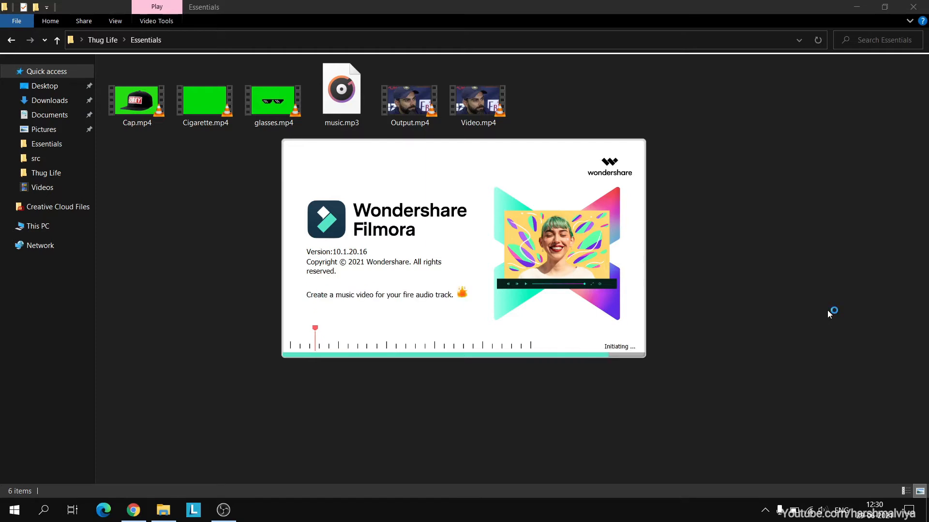
right_click(570, 257)
left_click(602, 309)
right_click(603, 93)
left_click(692, 143)
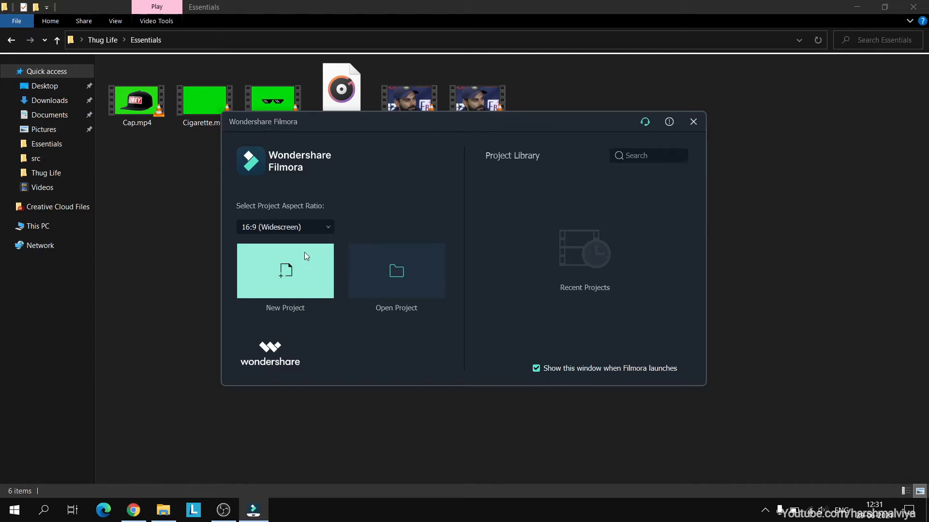
- Create a new 16:9 project and import Cap, Cigarette, glasses, music and Video from the Essentials folder
left_click(302, 266)
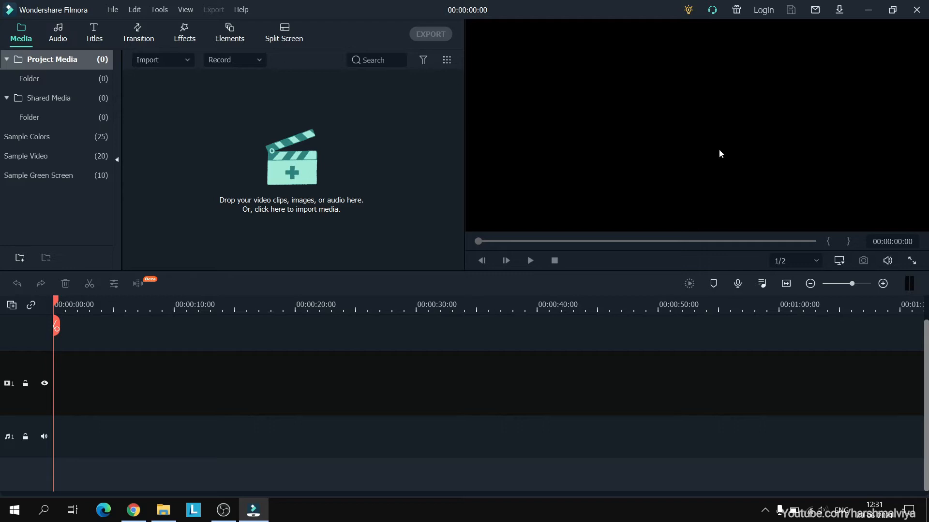
left_click(163, 510)
left_click(885, 6)
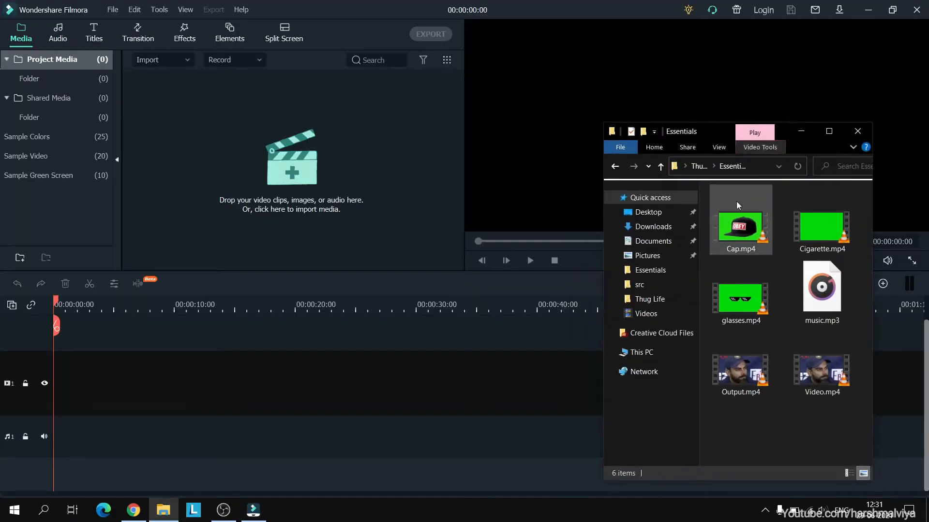
left_click_drag(779, 130, 824, 43)
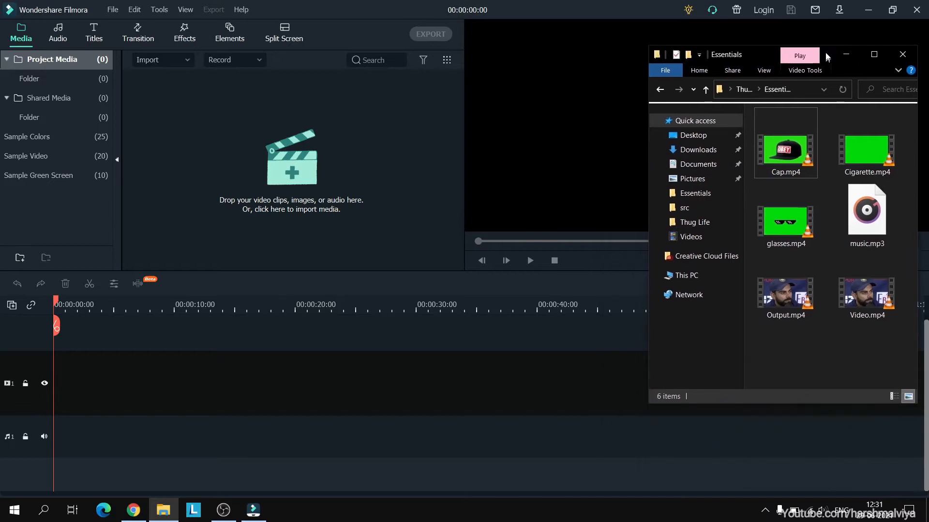
left_click_drag(788, 329, 368, 169)
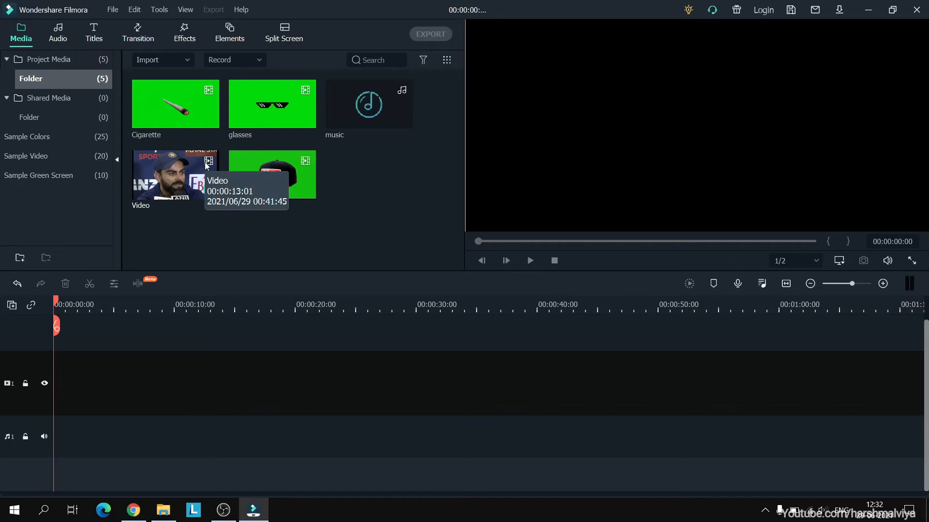
- Place the Video clip at the start of video track 1, keeping the 1920 x 1080 25fps project settings
left_click_drag(194, 165, 62, 383)
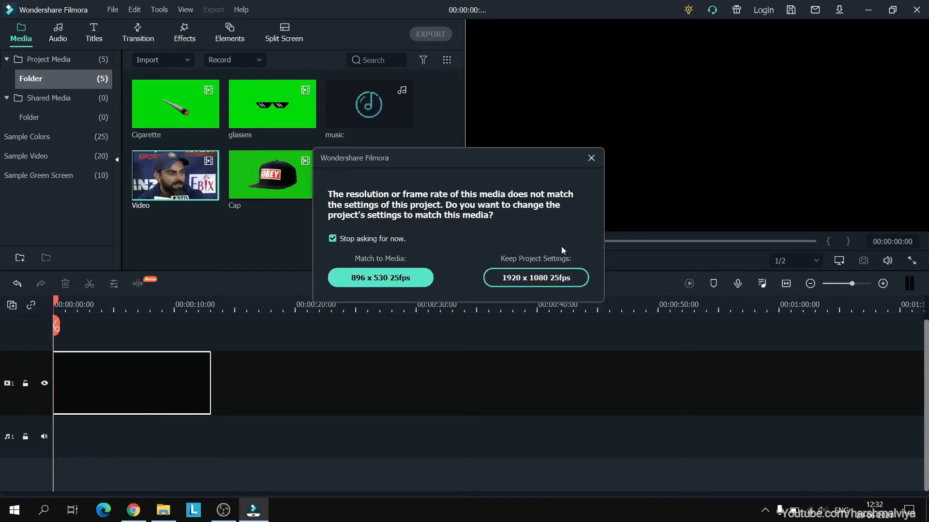
left_click(556, 279)
left_click(652, 385)
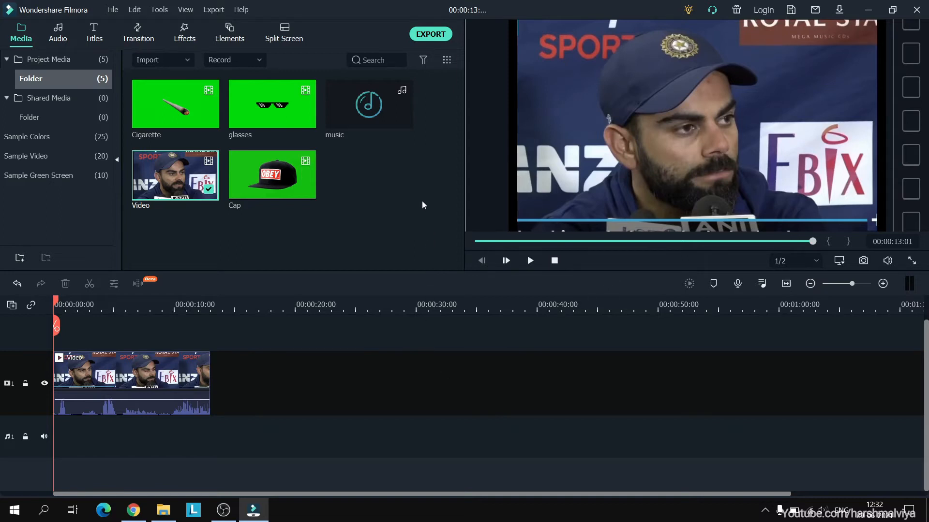
- Take a snapshot of the video frame at 00:00:01:07 and place it directly after the Video clip on track 1
scroll(265, 437, "up", 1)
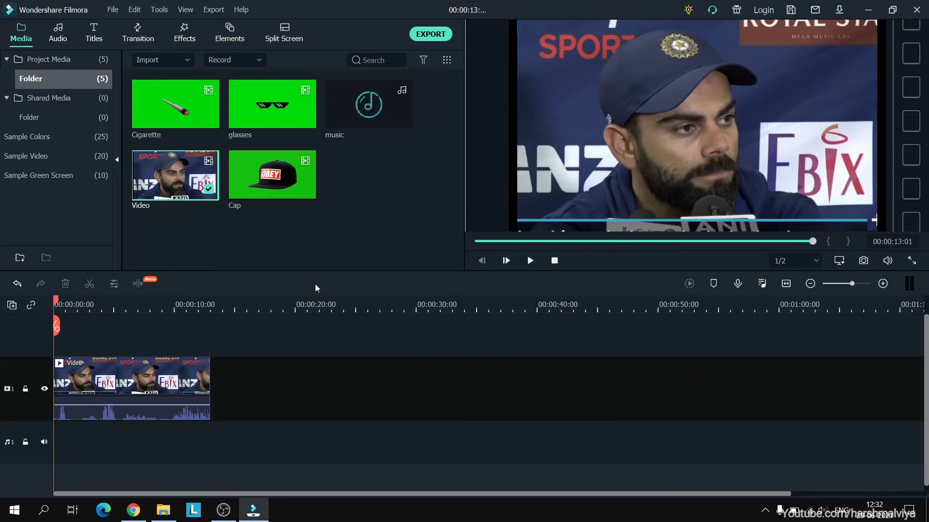
left_click_drag(56, 301, 70, 303)
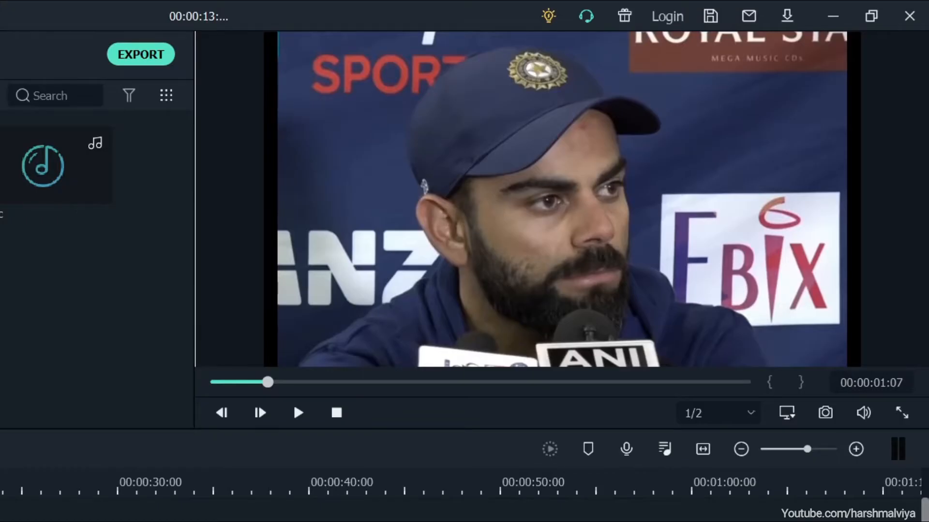
left_click(826, 413)
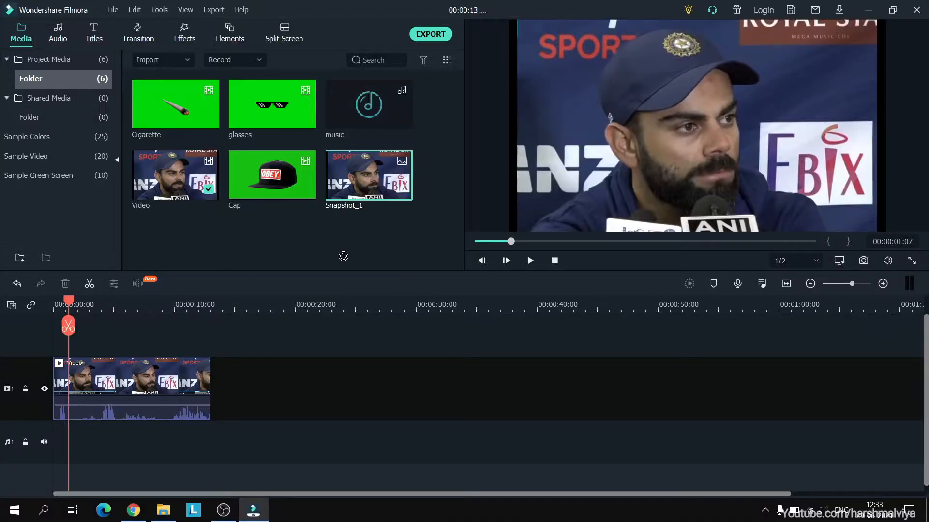
left_click_drag(658, 263, 217, 390)
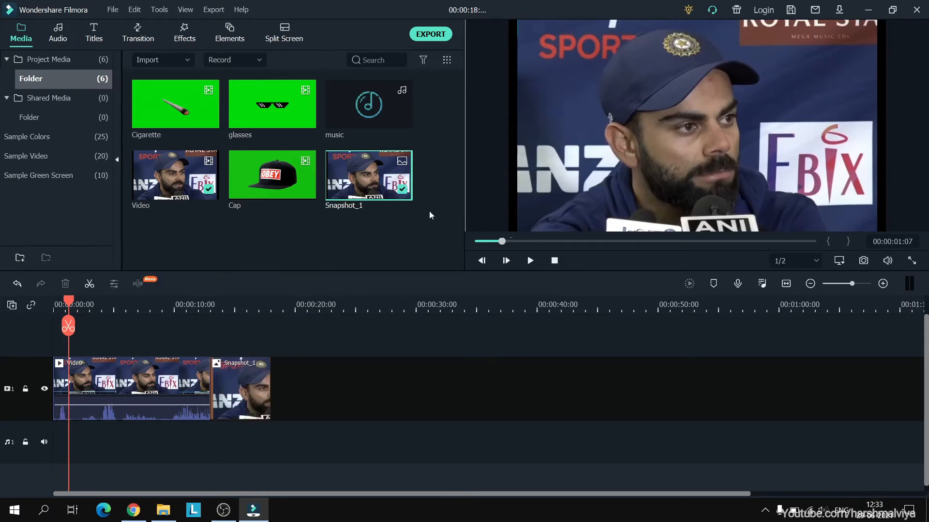
- Add the music clip to audio track 1 beneath the snapshot and extend the snapshot to the end of the music
left_click_drag(388, 103, 217, 431)
left_click(241, 385)
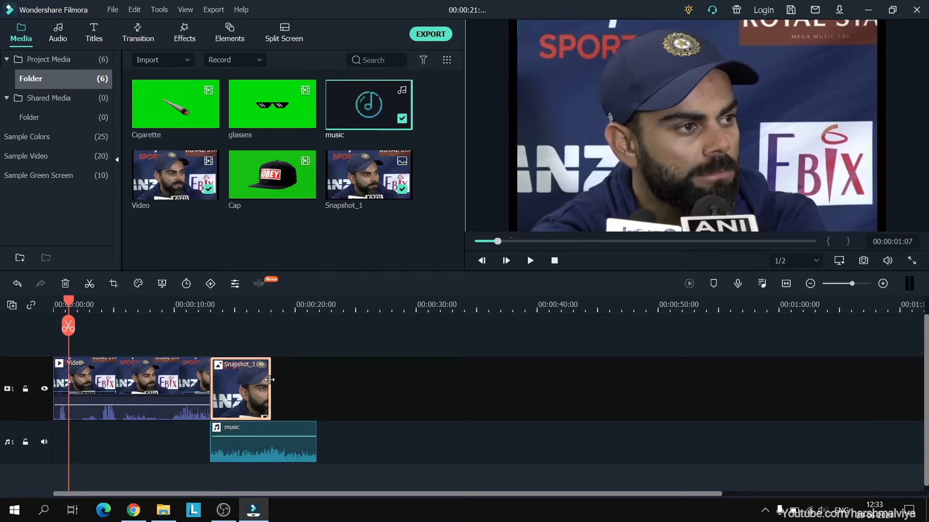
left_click_drag(269, 379, 317, 379)
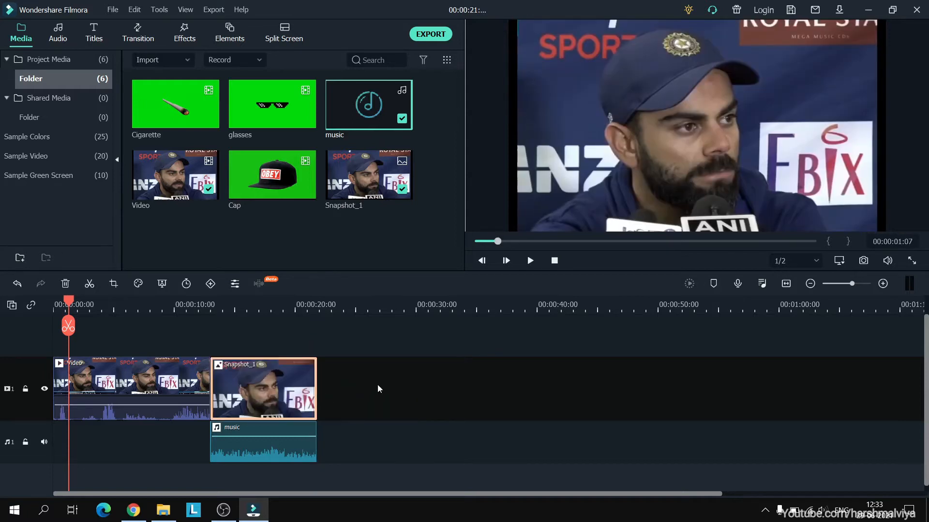
left_click(419, 376)
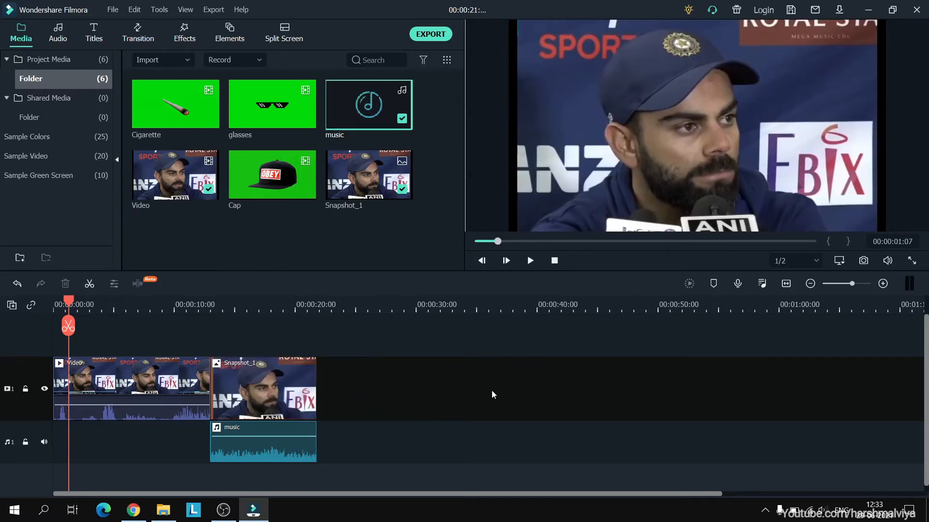
- Stack the Cap, glasses and Cigarette clips on video tracks 2, 3 and 4, aligned with the snapshot's start
left_click_drag(271, 175, 216, 349)
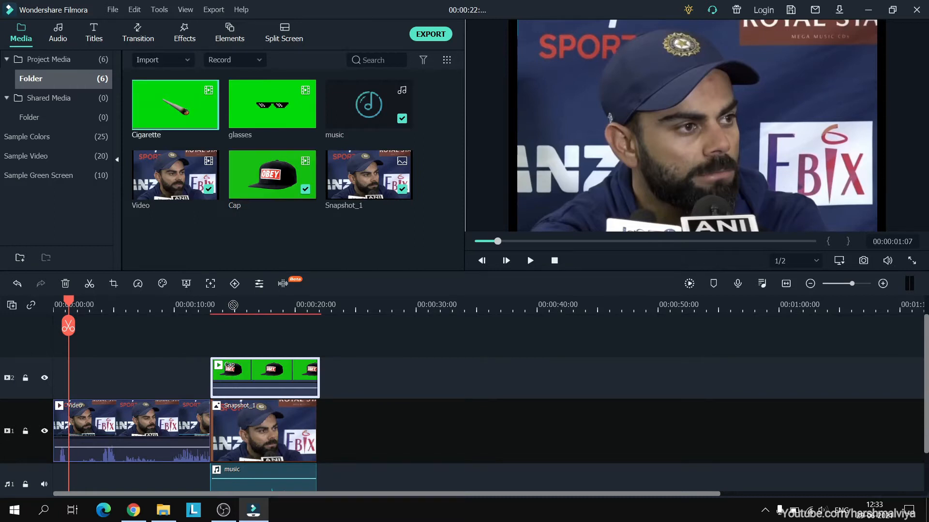
left_click_drag(271, 104, 228, 338)
left_click_drag(217, 125, 379, 361)
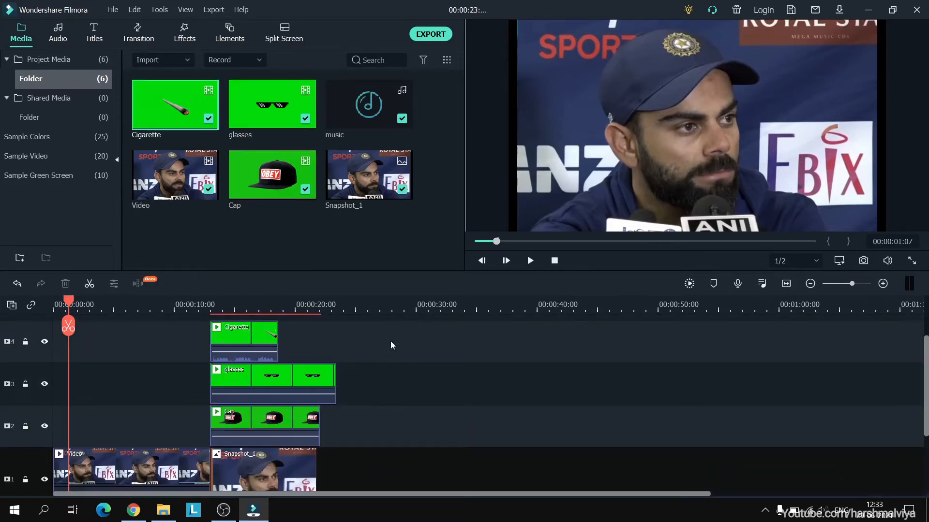
- Detach the audio from the Cigarette, glasses and Cap clips
left_click(237, 329)
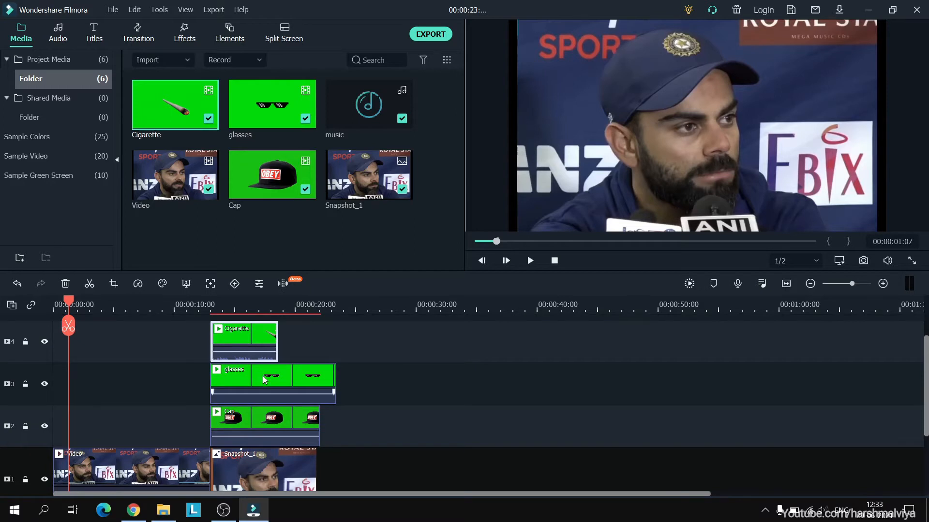
left_click(380, 419)
right_click(279, 330)
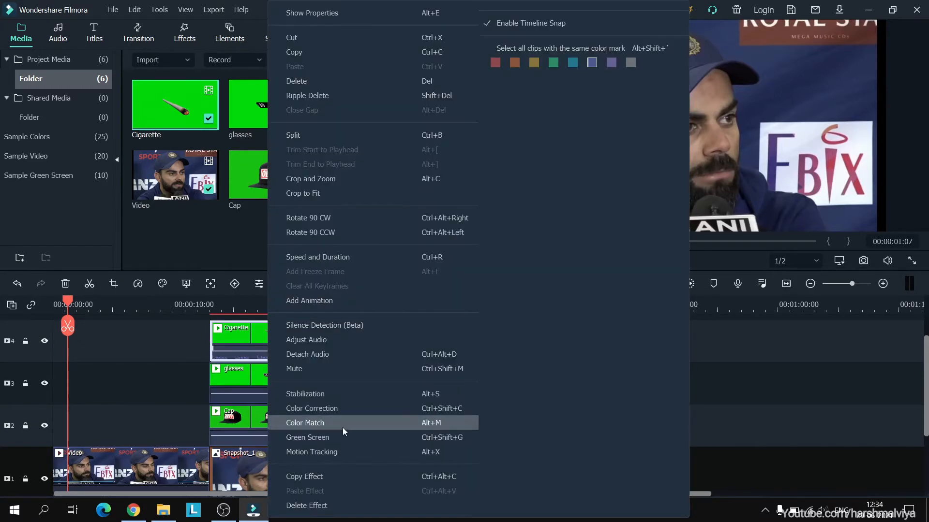
left_click(450, 353)
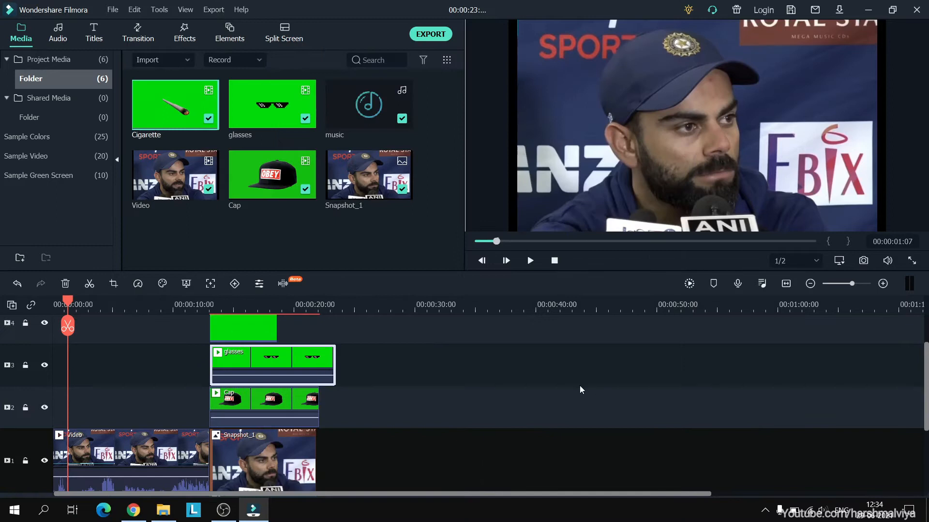
- Delete the detached Cigarette, glasses and Cap audio clips from audio tracks 2, 3 and 4
scroll(406, 396, "down", 3)
scroll(407, 396, "down", 2)
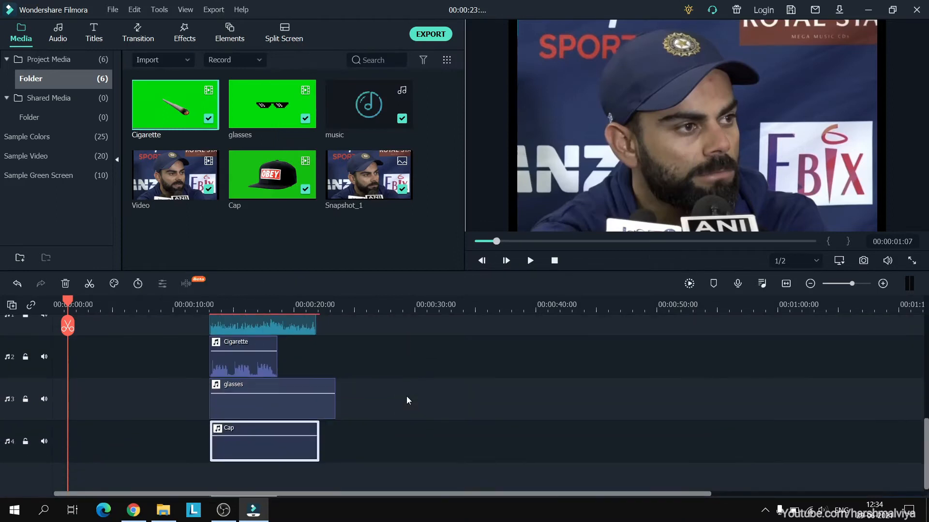
left_click(252, 345)
left_click(283, 390, "ctrl")
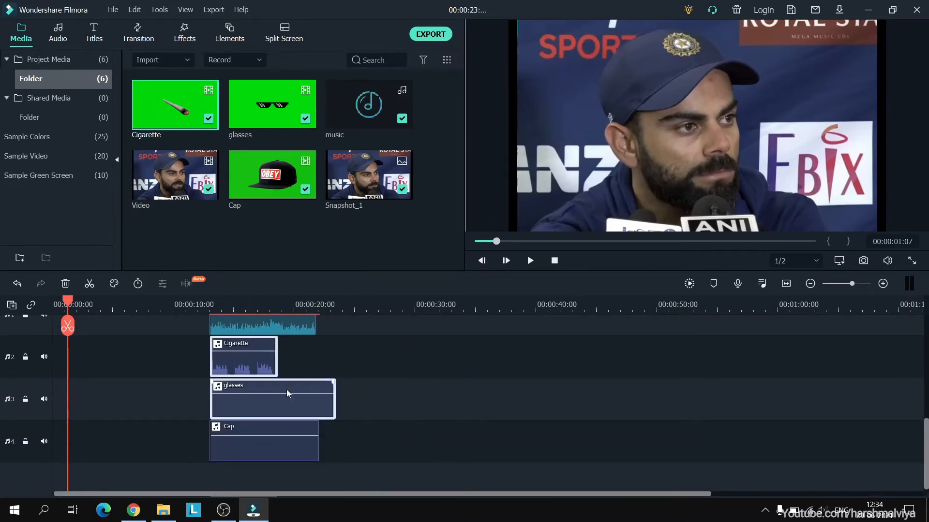
left_click(271, 429, "ctrl")
key("Delete")
- Trim the ends of the glasses and Cap clips to match the end of the snapshot
scroll(547, 431, "up", 6)
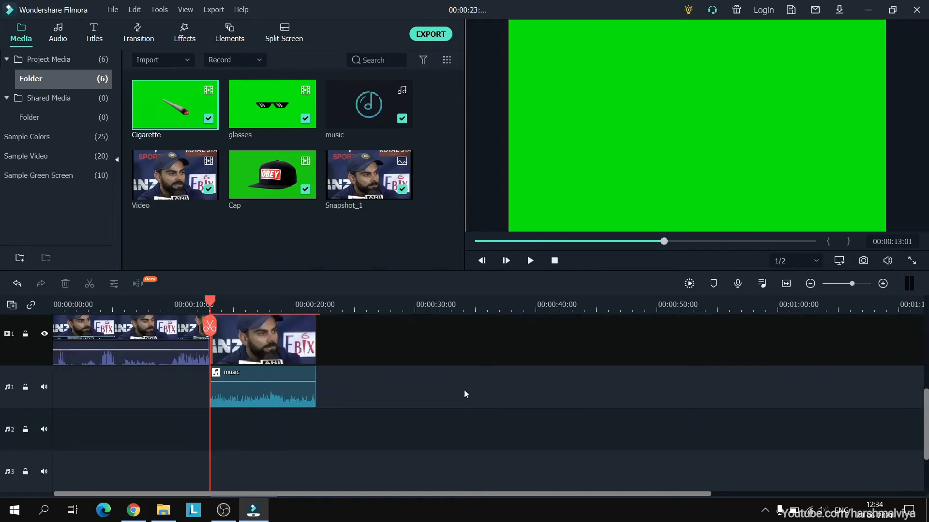
left_click(316, 425)
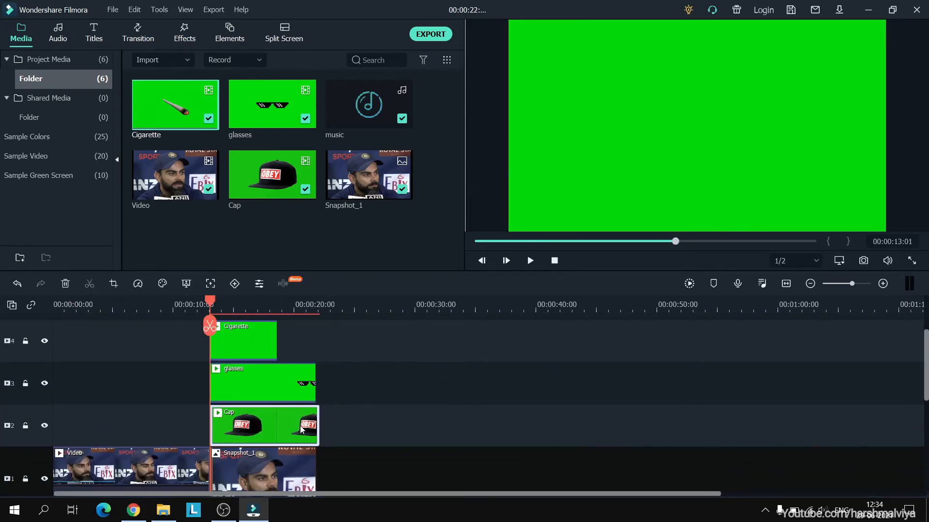
left_click_drag(318, 424, 316, 424)
scroll(305, 373, "up", 1)
left_click(258, 371)
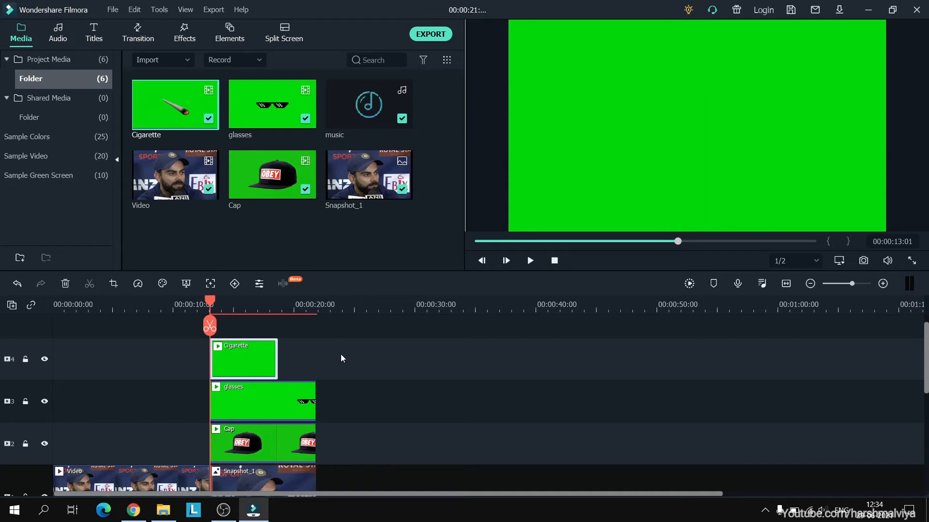
scroll(334, 355, "down", 1)
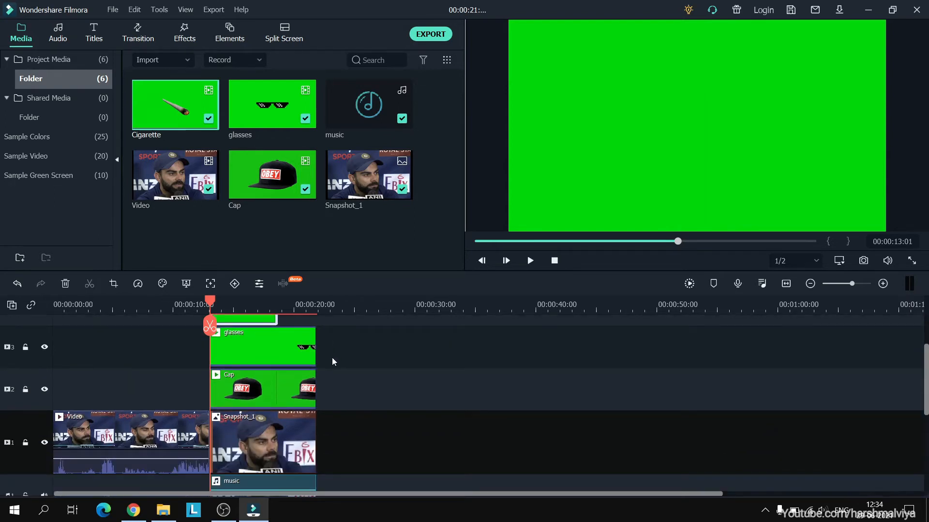
scroll(332, 358, "up", 1)
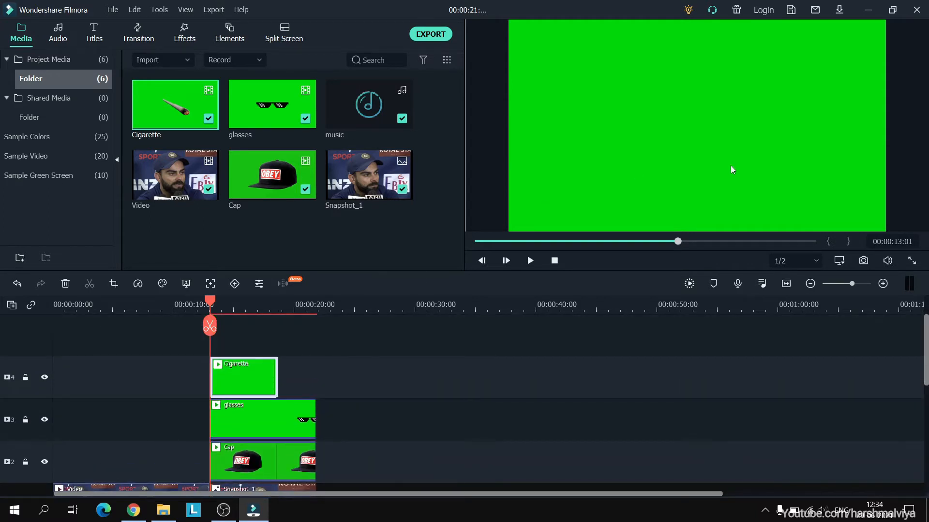
- Enable Chroma Key on the Cap clip to remove its green background
scroll(492, 351, "down", 2)
double_click(265, 410)
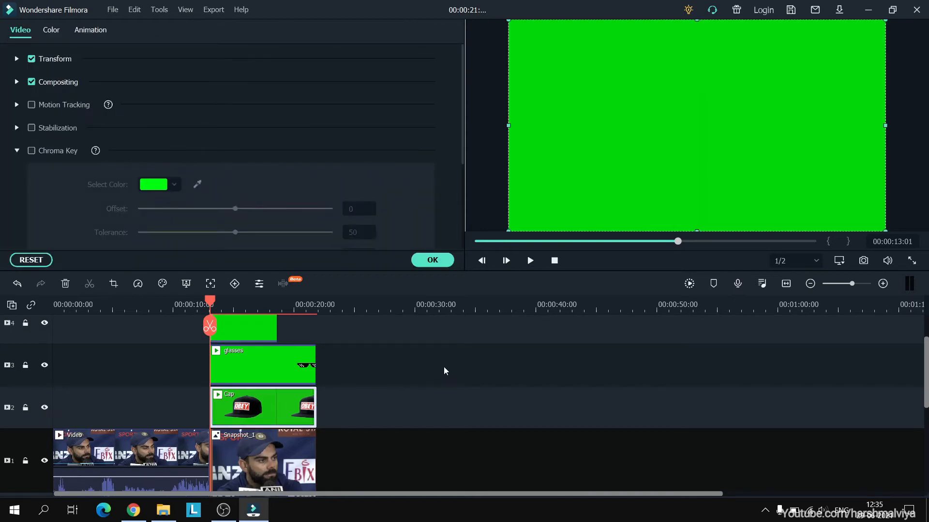
left_click(32, 150)
left_click(433, 261)
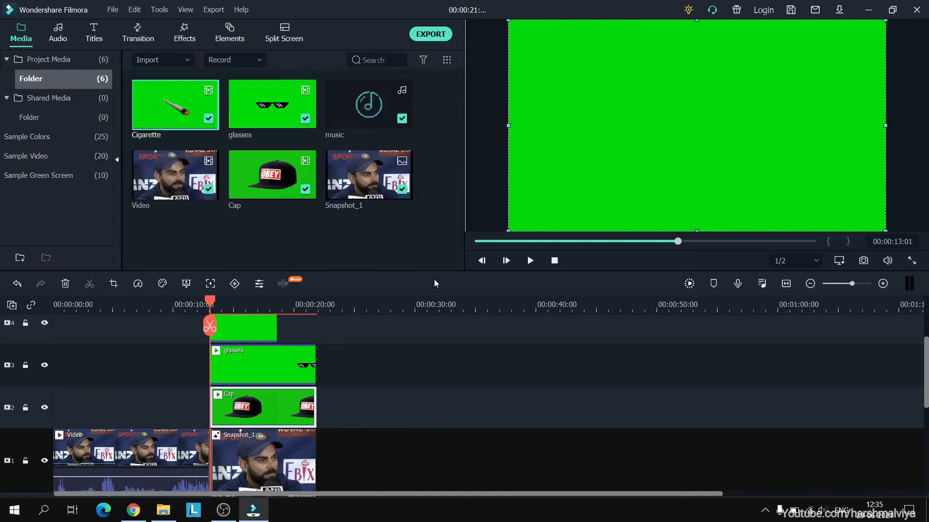
- Enable Chroma Key on the glasses clip to remove its green background
left_click(257, 360)
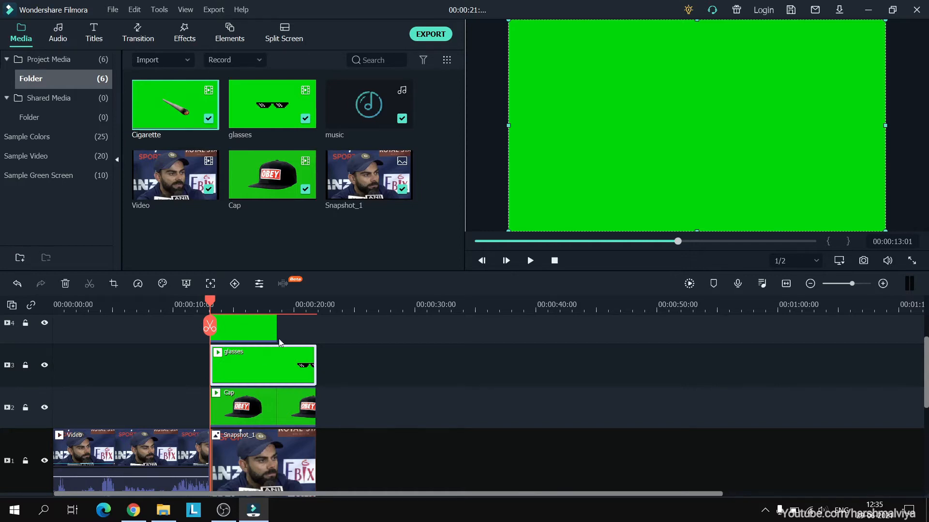
double_click(257, 361)
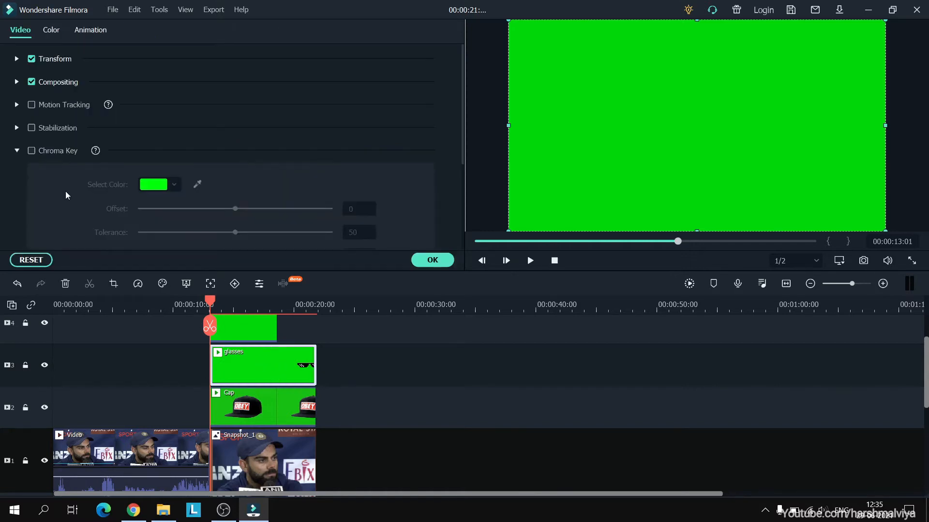
left_click(32, 150)
left_click(434, 261)
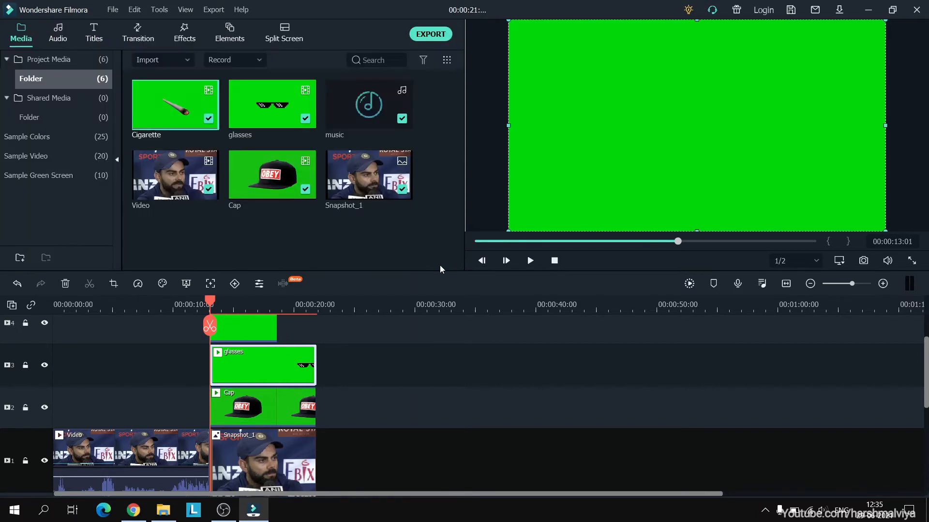
- Enable Chroma Key on the Cigarette clip to remove its green background
double_click(237, 331)
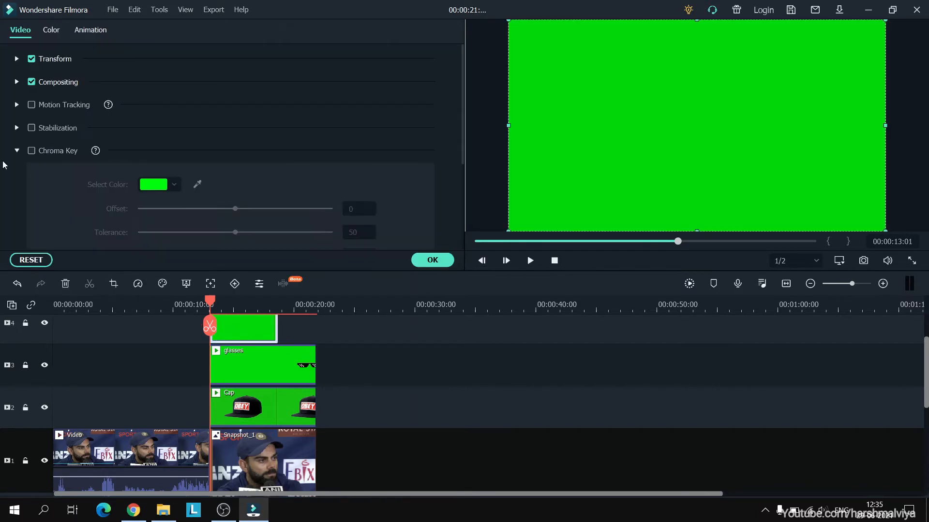
left_click(32, 150)
left_click(432, 260)
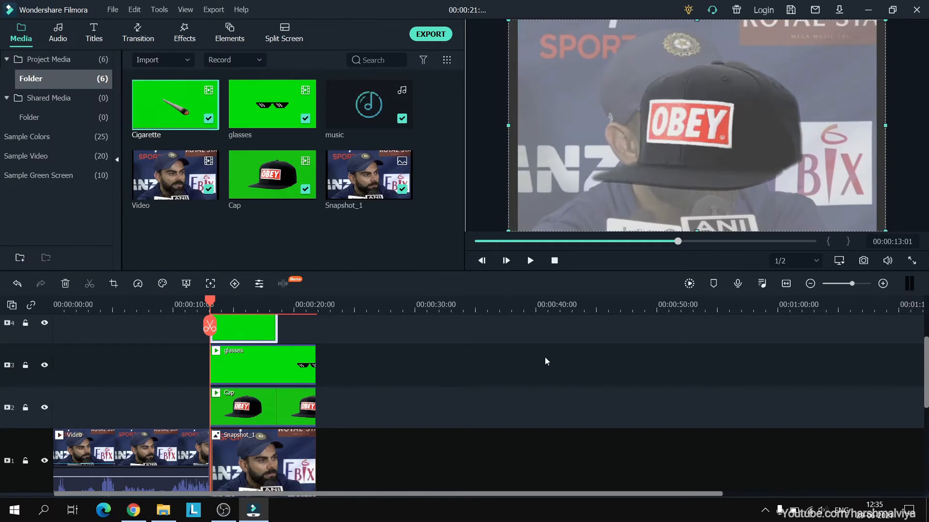
- Raise the Chroma Key Offset to about 10 on the overlay clips, starting with Cap, to clear the leftover haze
left_click(496, 369)
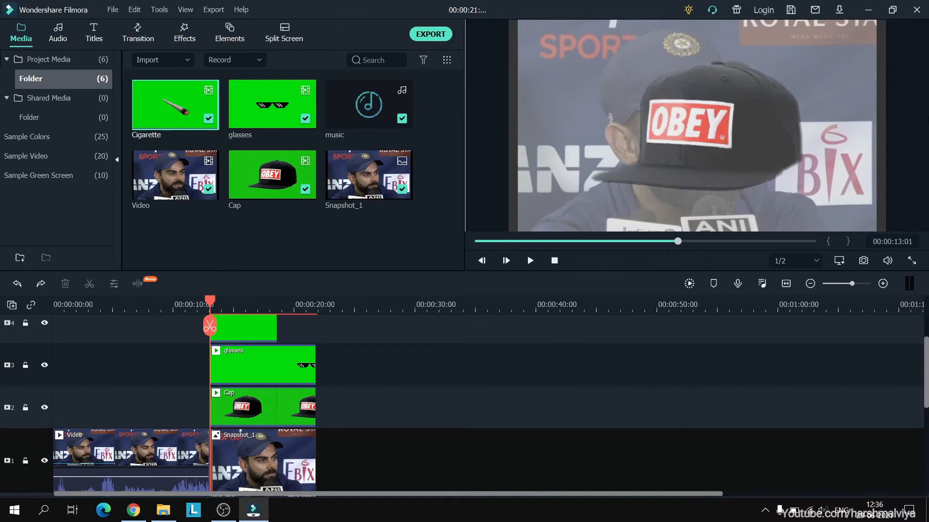
double_click(240, 392)
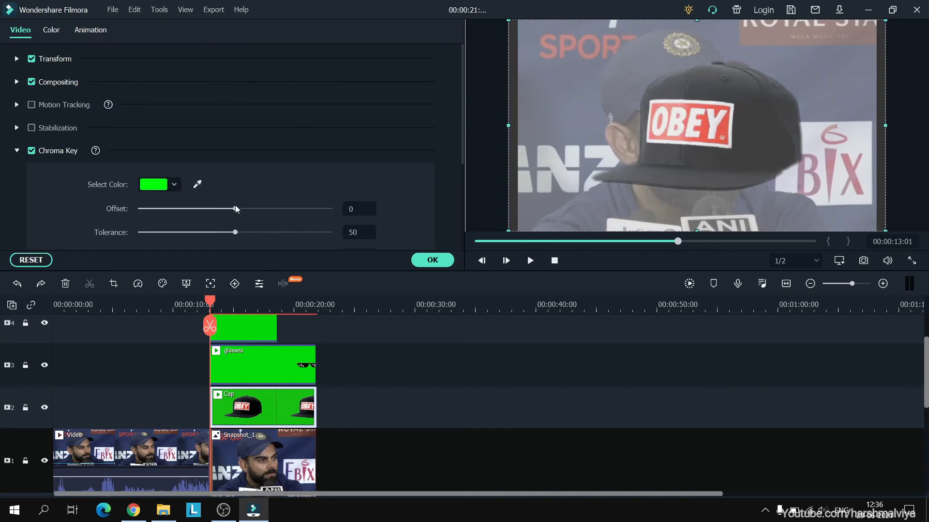
left_click_drag(242, 208, 245, 209)
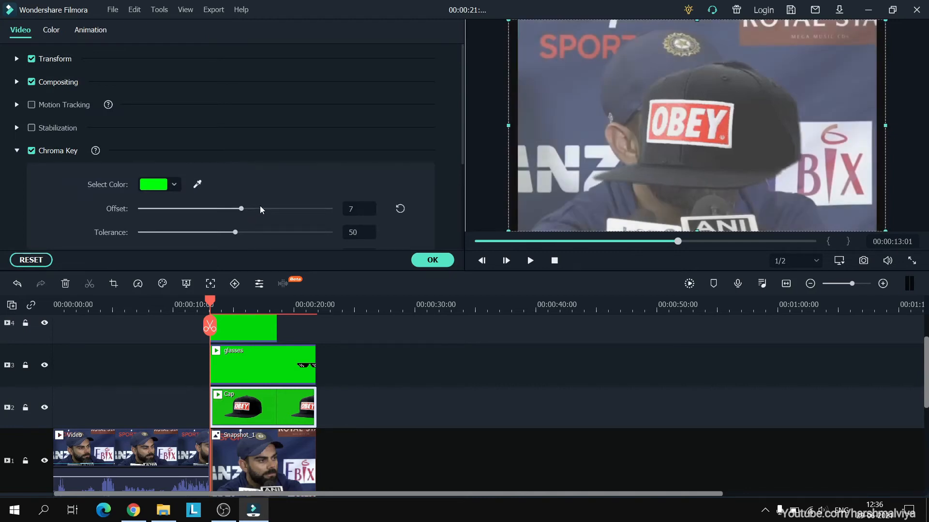
scroll(250, 210, "down", 2)
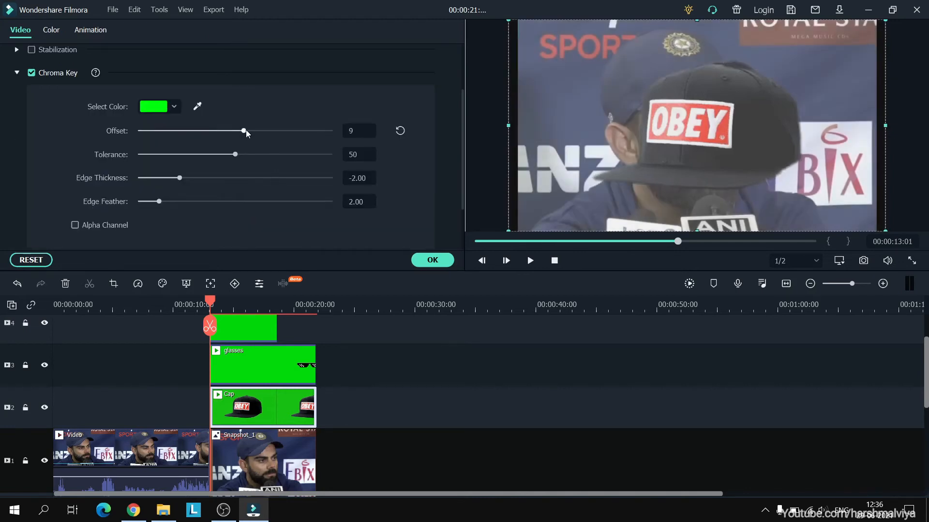
left_click_drag(247, 131, 245, 134)
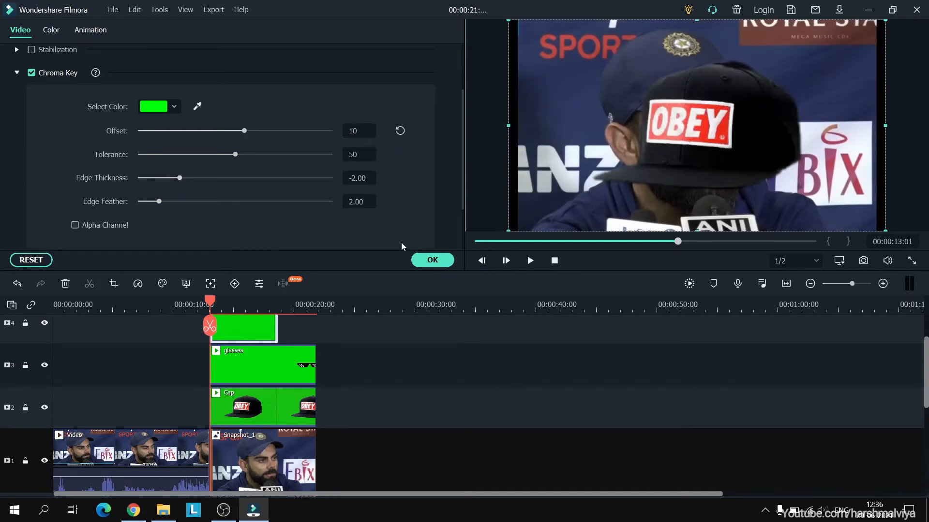
left_click(432, 260)
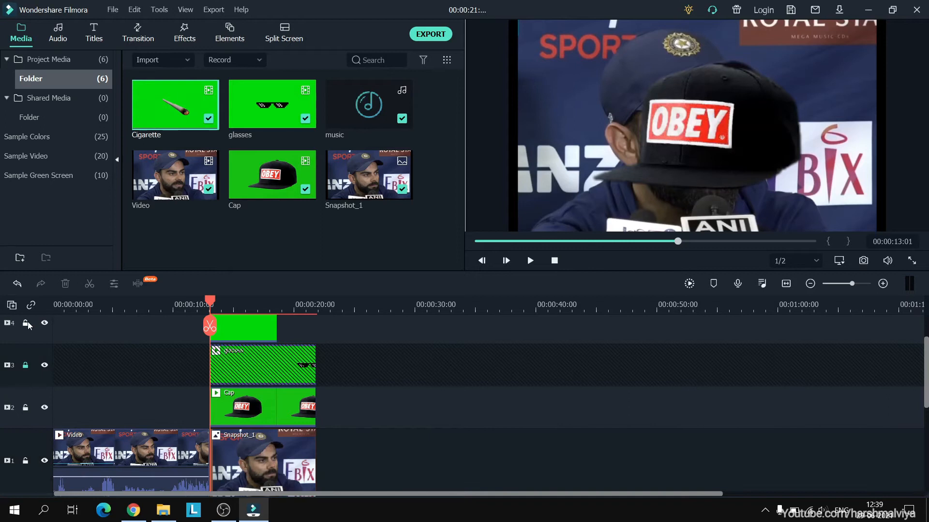
- Lock the Cigarette track, then shrink, move and tilt the Cap overlay so it fits on the man's head
left_click(26, 323)
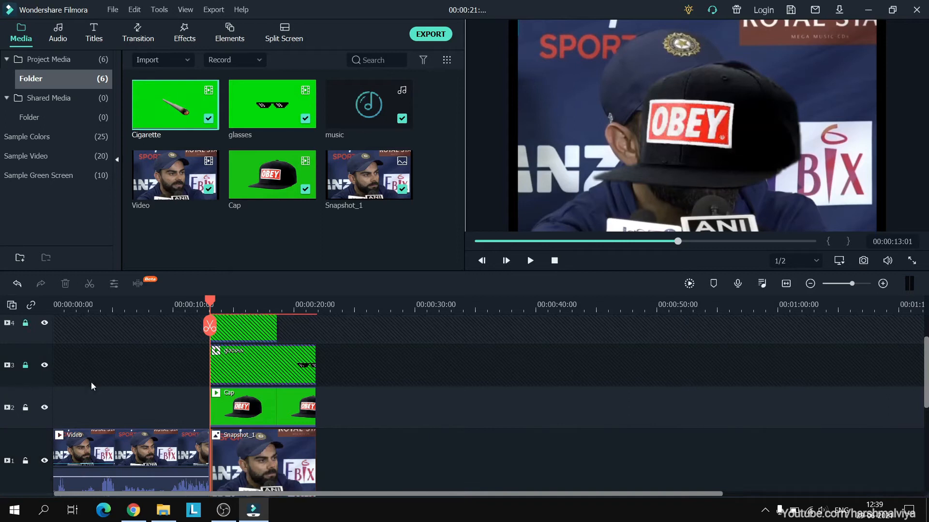
left_click(253, 411)
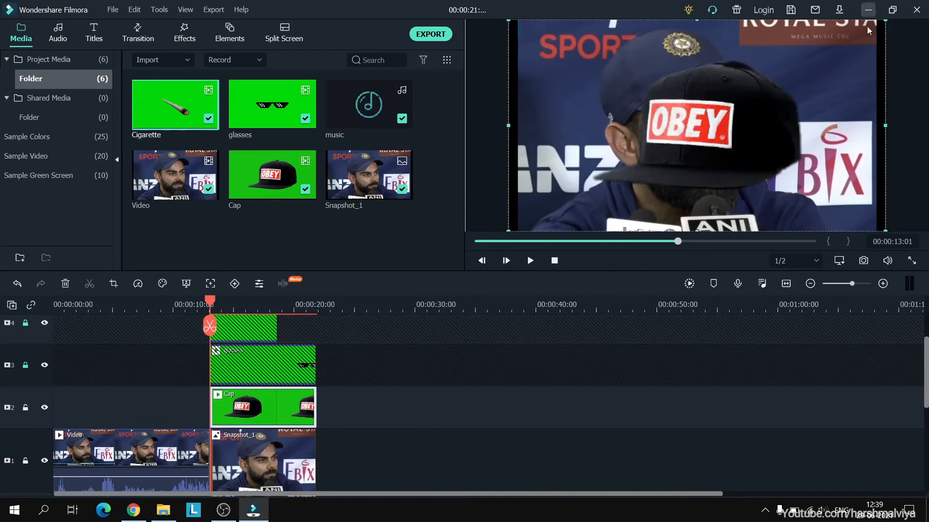
left_click_drag(884, 28, 838, 56)
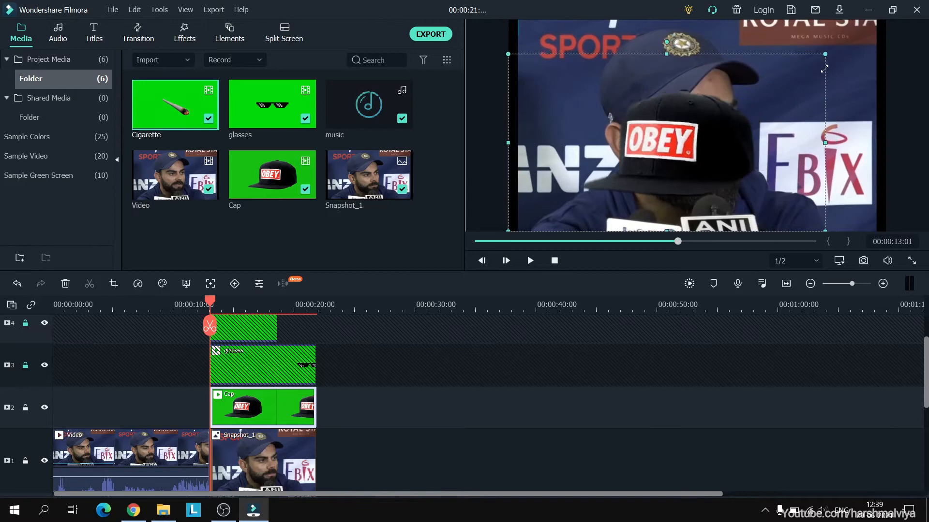
left_click_drag(680, 180, 638, 144)
left_click_drag(659, 51, 649, 57)
left_click(828, 124)
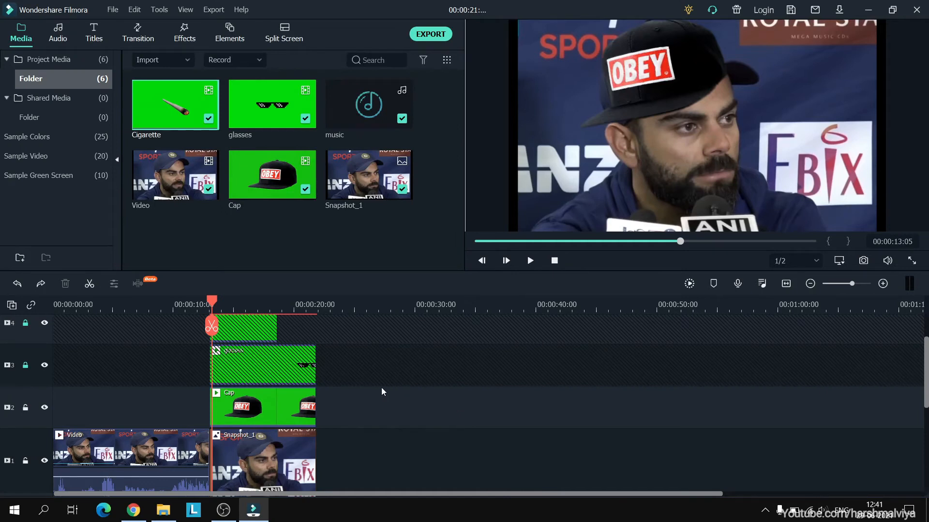
- Lock the Cap track, unlock the glasses track, and shrink, move and tilt the glasses overlay to fit over the man's eyes
left_click(26, 408)
left_click(25, 365)
double_click(269, 371)
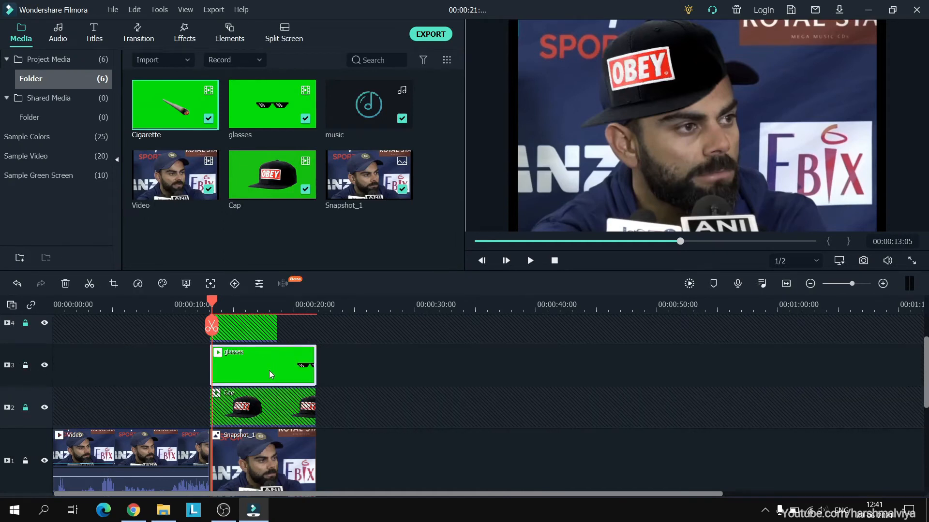
left_click_drag(212, 303, 237, 303)
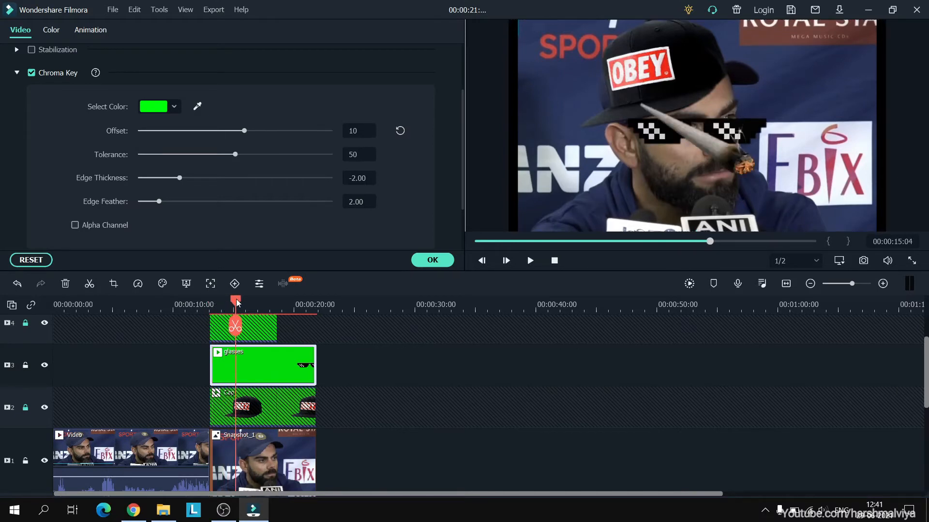
left_click(739, 131)
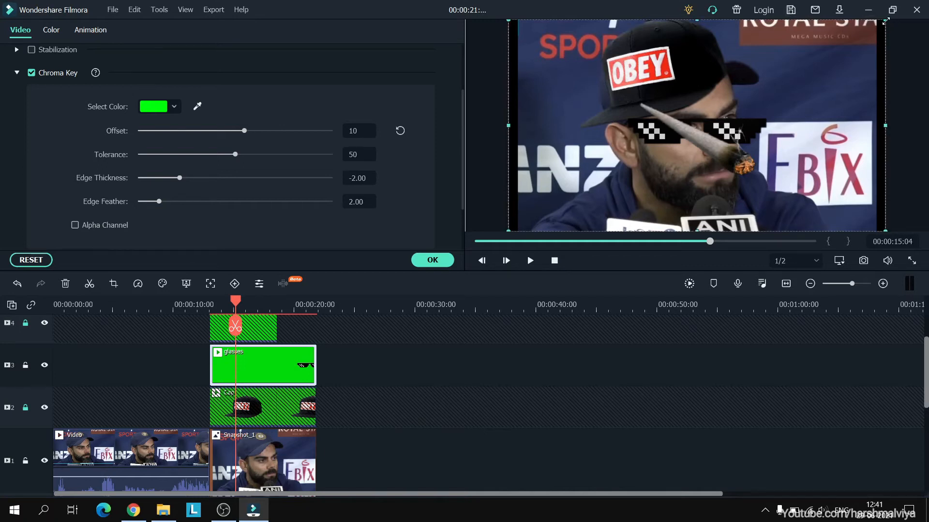
left_click_drag(886, 21, 799, 71)
left_click_drag(650, 145, 709, 120)
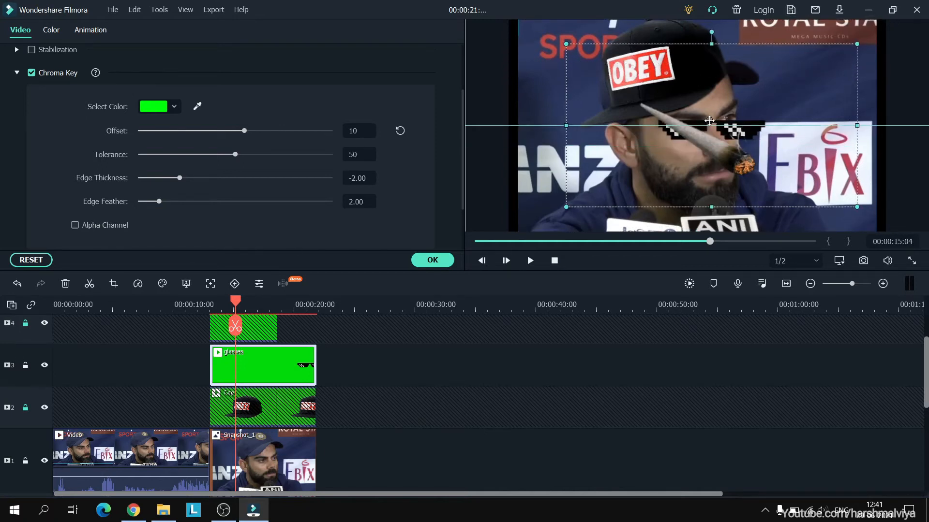
left_click_drag(711, 32, 686, 9)
mouse_move(737, 120)
left_mouse_down()
mouse_move(730, 113)
mouse_move(735, 121)
mouse_move(738, 111)
left_mouse_up()
left_click_drag(848, 89, 818, 93)
left_click(515, 398)
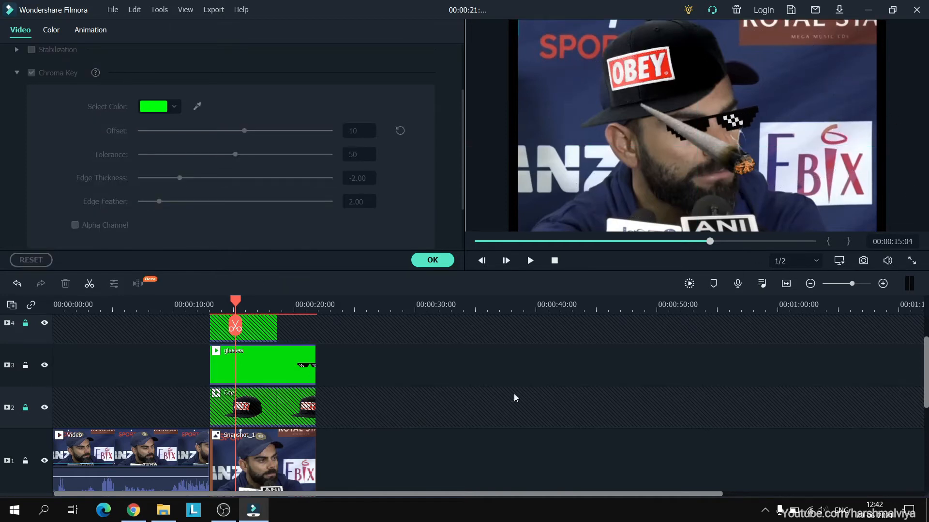
- Lock the glasses track, unlock the Cigarette track, and shrink and move the cigarette overlay to the man's mouth
left_click(26, 366)
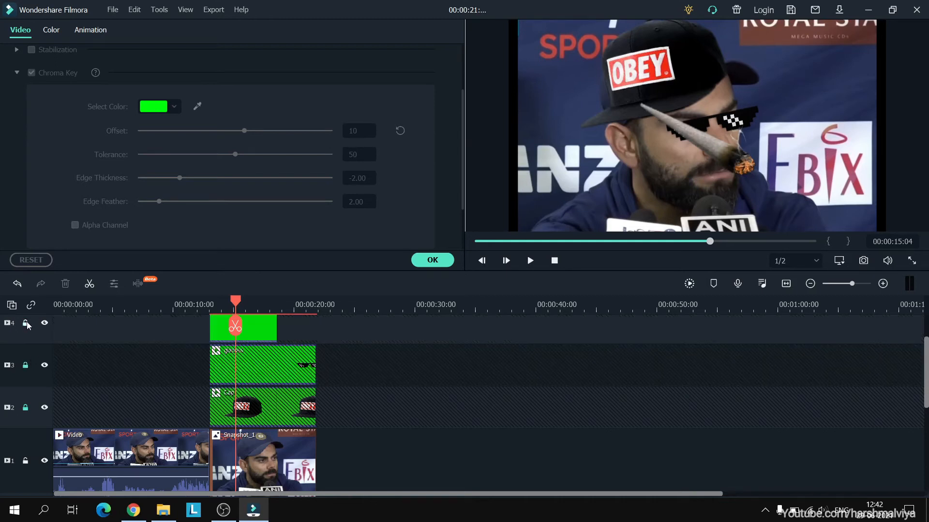
left_click(809, 67)
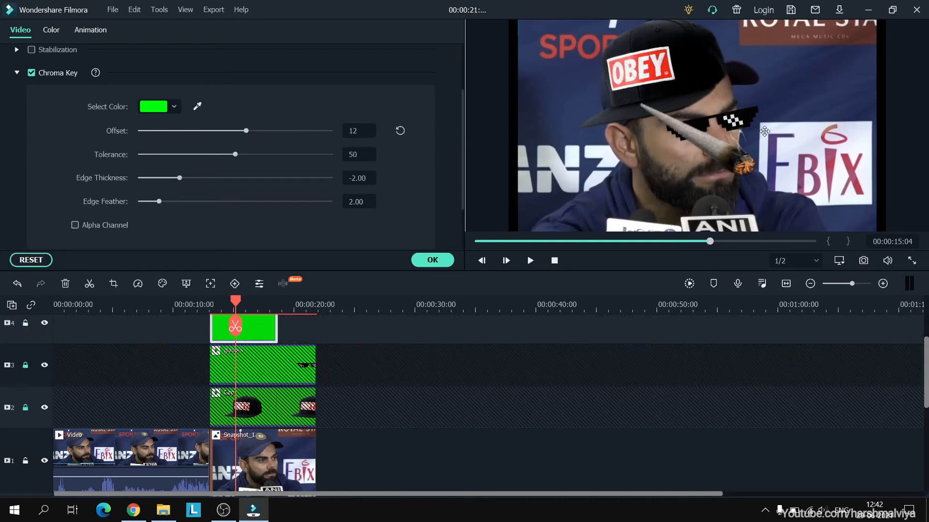
left_click_drag(885, 67, 781, 127)
left_click_drag(639, 216, 721, 204)
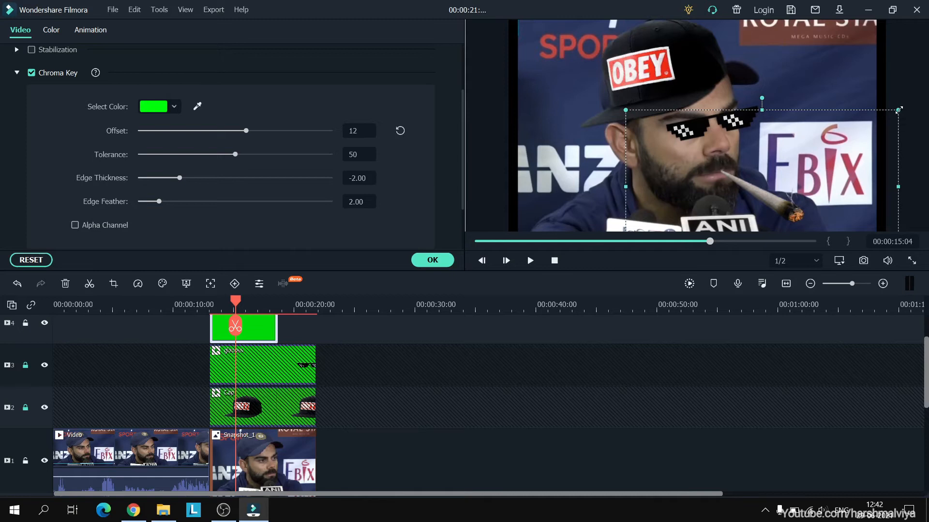
left_click_drag(899, 110, 855, 136)
left_click_drag(729, 209, 753, 194)
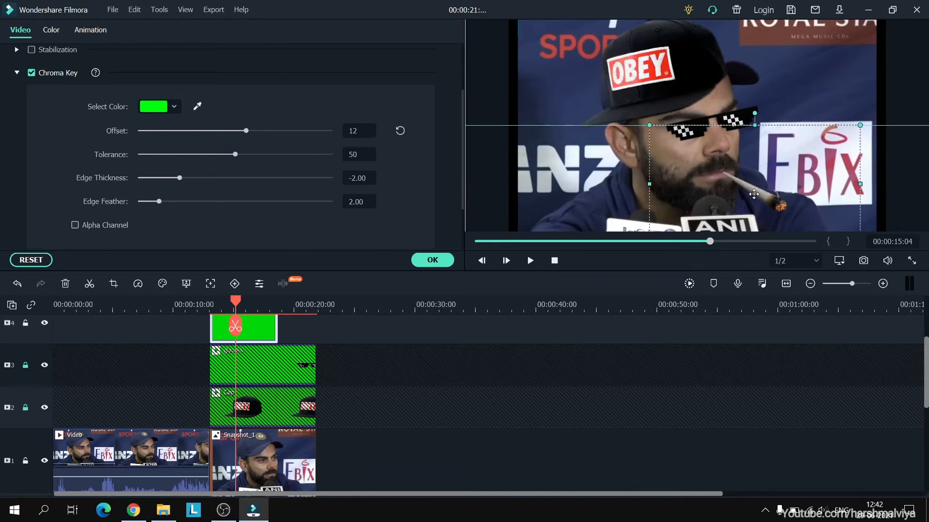
left_click(844, 178)
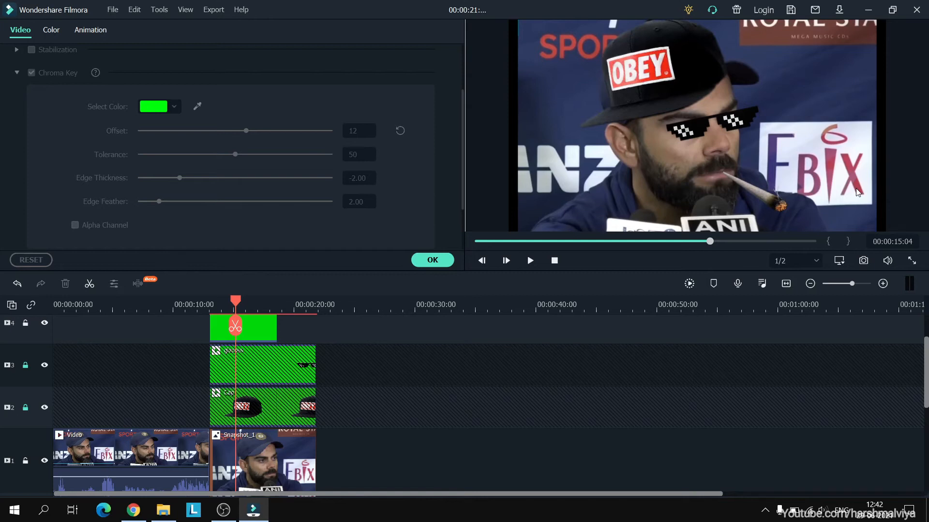
- With only the Cap overlay track unlocked, add a custom Cap keyframe at 00:00:13:03 with the cap moved off-frame to X -525.5, Y -325.7
left_click(25, 322)
left_click(25, 407)
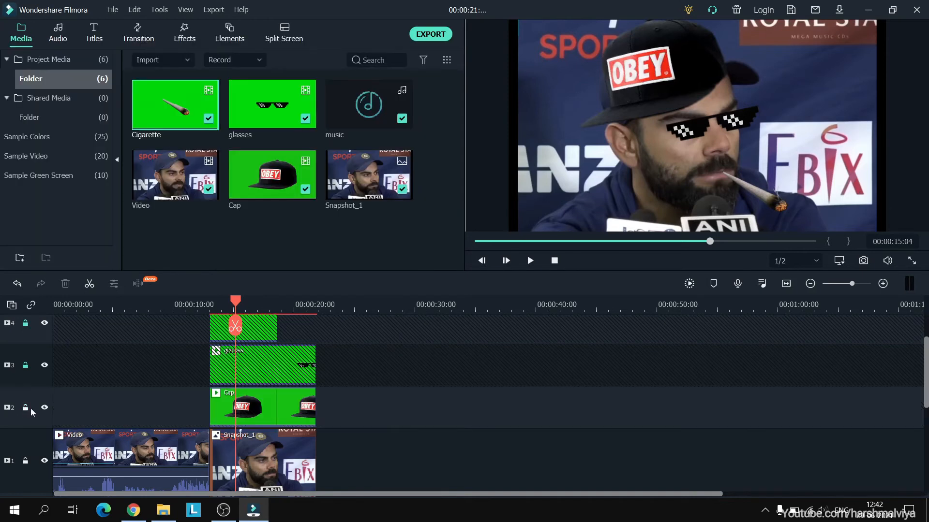
double_click(639, 61)
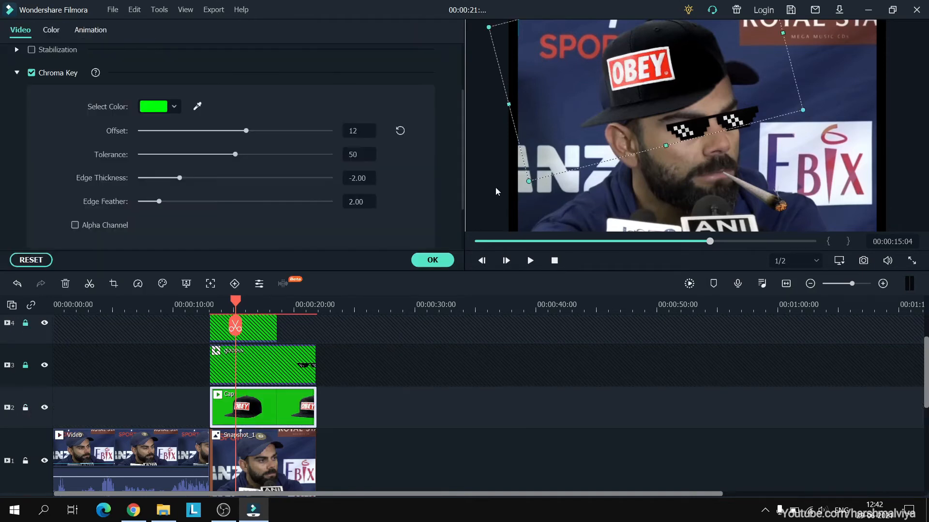
left_click(88, 31)
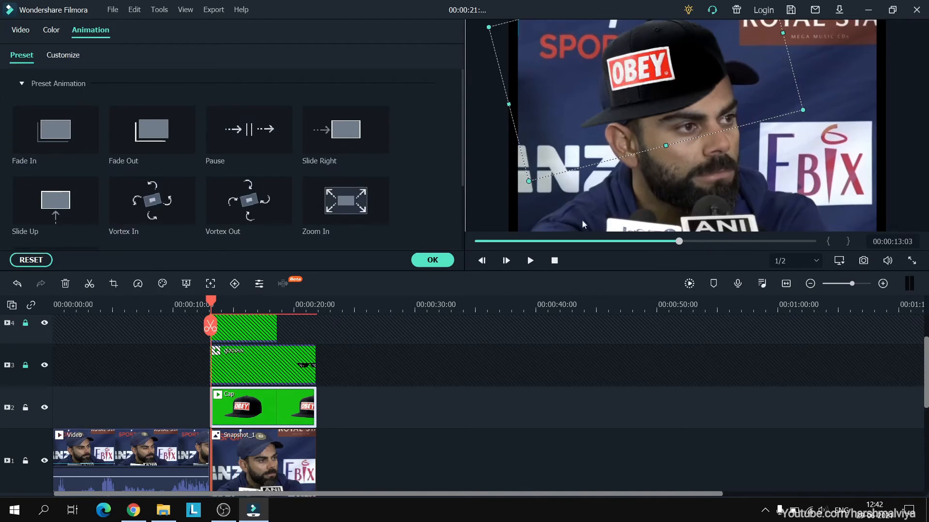
left_click(58, 57)
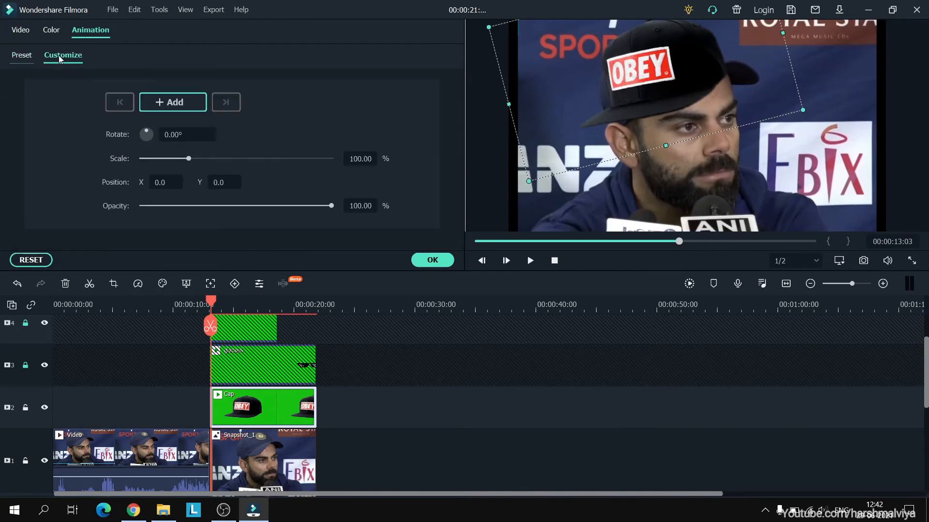
left_click(156, 102)
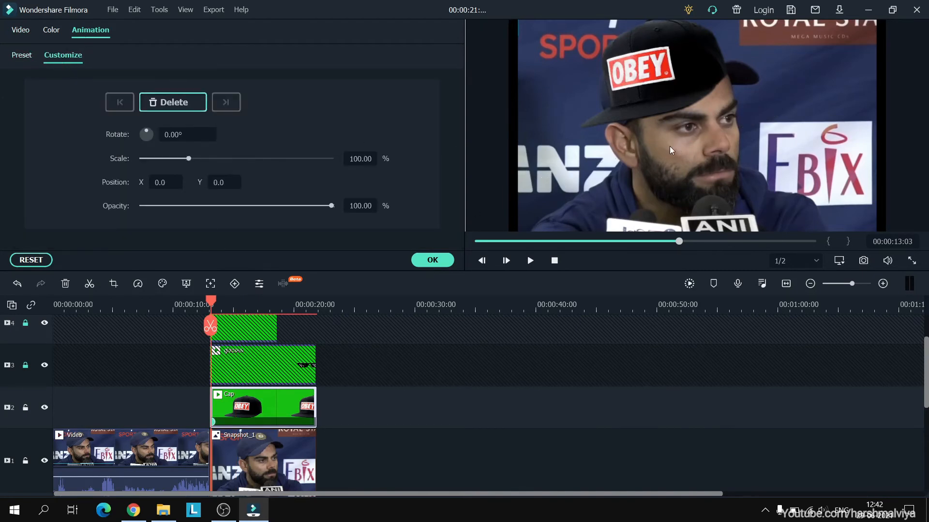
left_click(683, 58)
left_click_drag(684, 50, 433, 209)
- Add a second Cap keyframe at 00:00:15:18 with the cap moved back onto the head at about X -1, Y 16
left_click(242, 306)
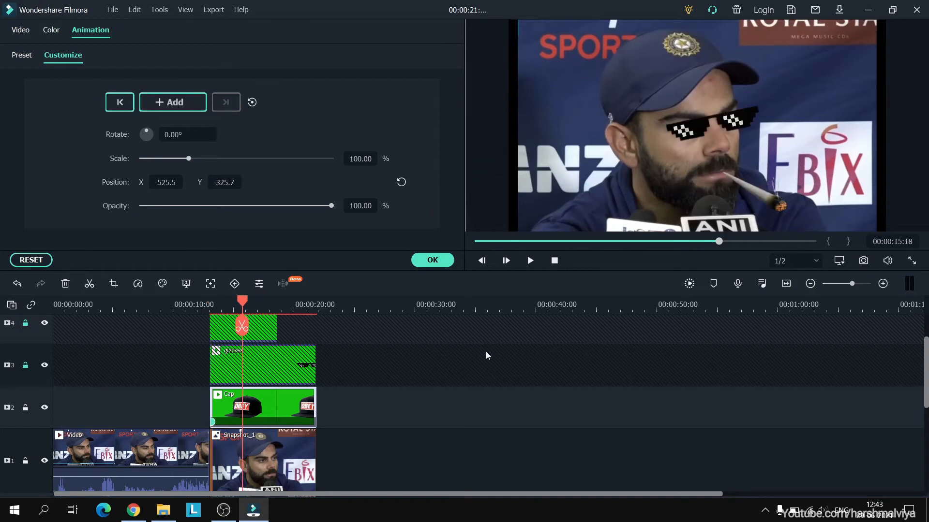
left_click(286, 393)
left_click(185, 102)
left_click(280, 399)
left_click_drag(510, 173, 750, 20)
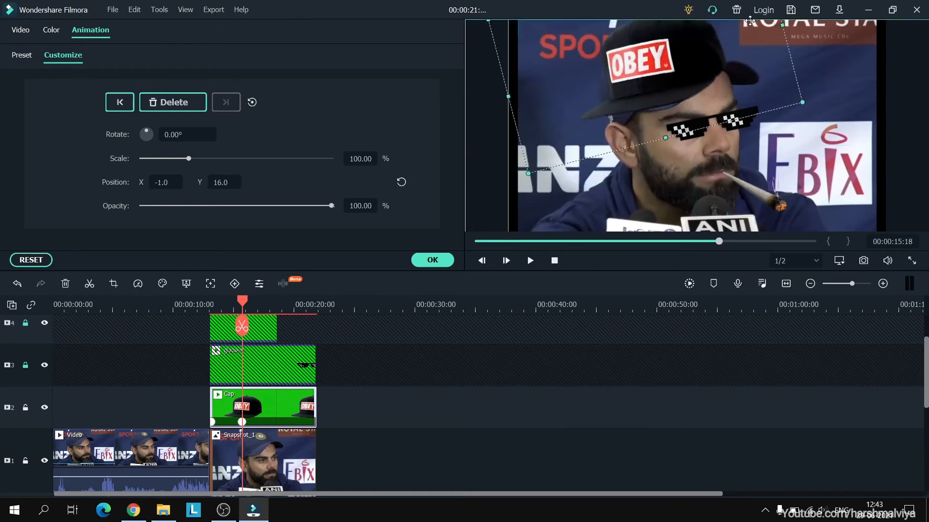
left_click(432, 260)
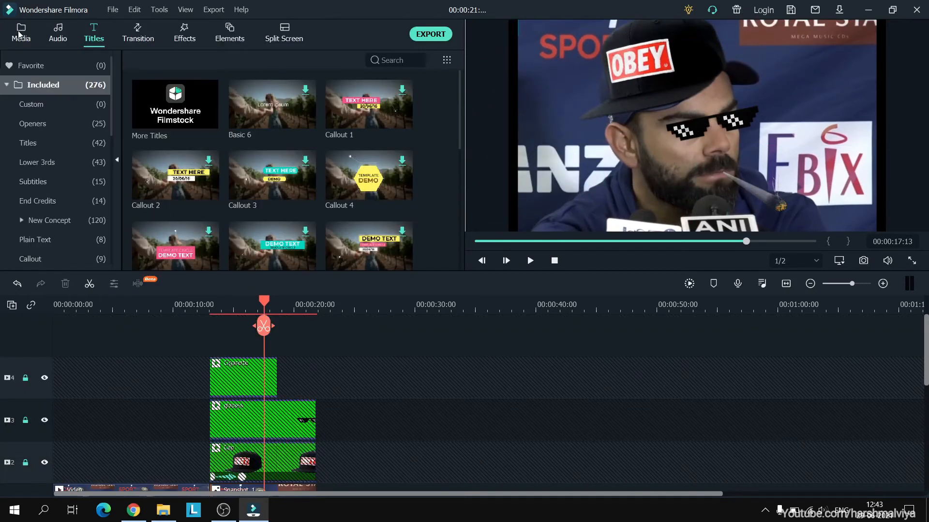
- Unlock the Cigarette track and paste a copy of the Cigarette clip near the end of the original
left_click_drag(264, 303, 238, 303)
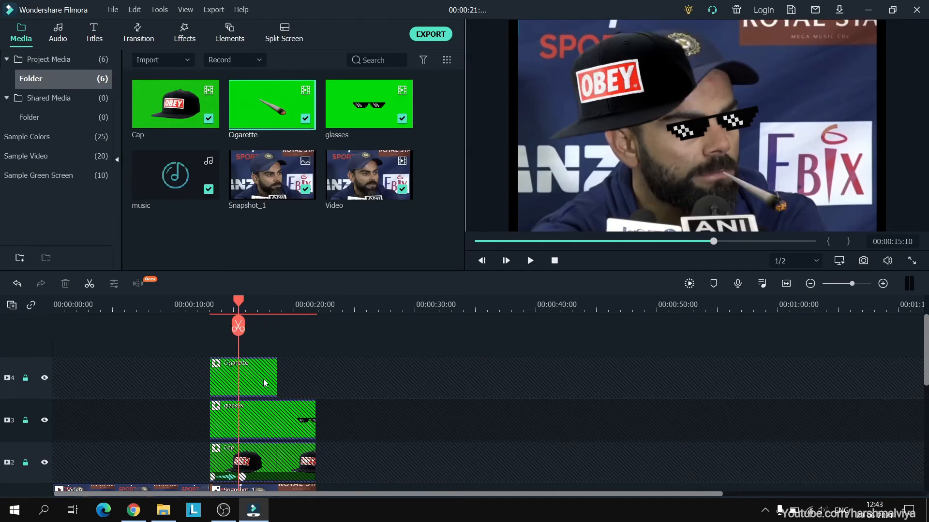
left_click(26, 378)
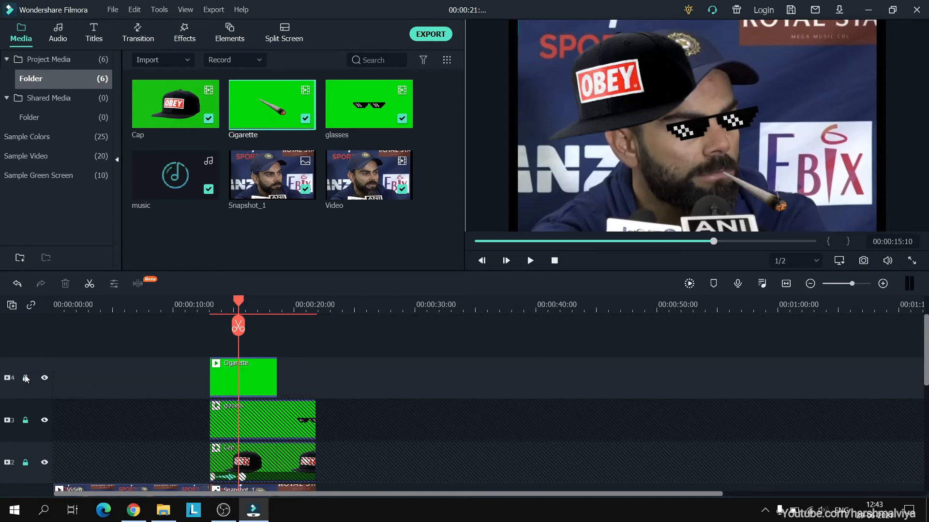
double_click(271, 380)
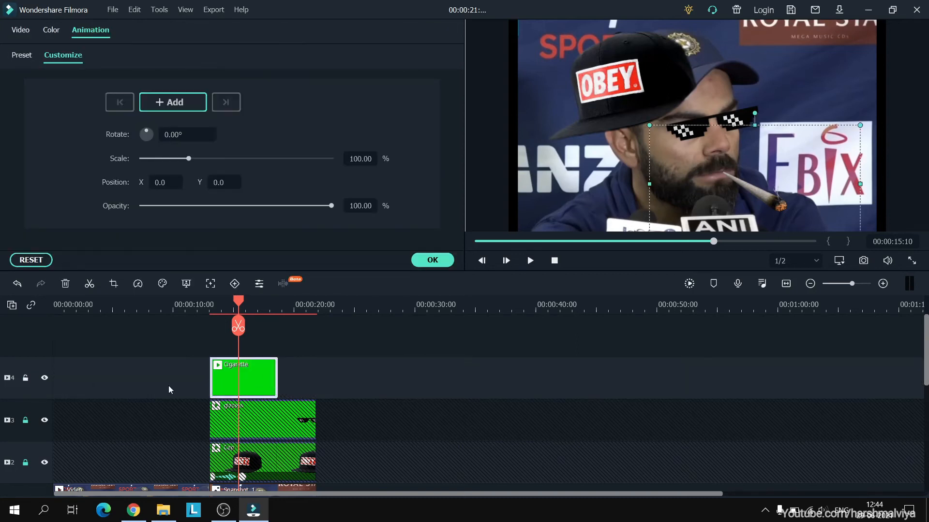
left_click(148, 380)
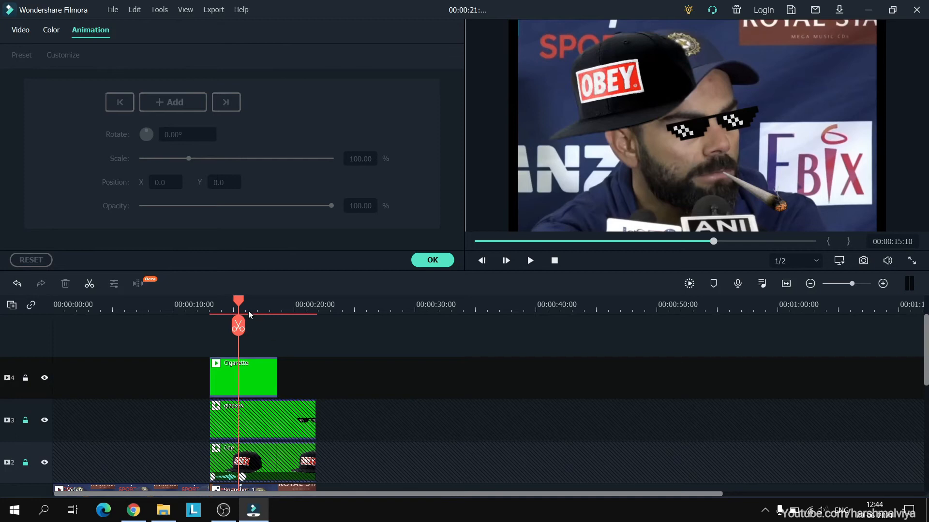
left_click_drag(238, 302, 267, 323)
key("ctrl+v")
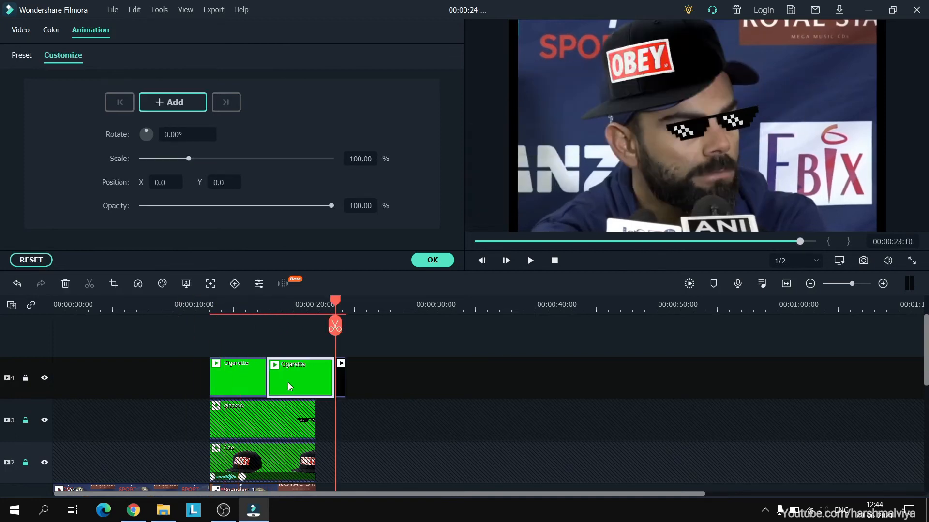
- Butt the pasted Cigarette clip against the first one, end it with the snapshot, and delete the leftover fragment
left_click_drag(267, 382, 275, 383)
mouse_move(302, 389)
left_mouse_down()
mouse_move(260, 381)
mouse_move(312, 381)
left_mouse_up()
left_click(445, 405)
left_click(321, 380)
left_click(332, 382, "ctrl")
key("Delete")
left_click(311, 387)
left_click(411, 429)
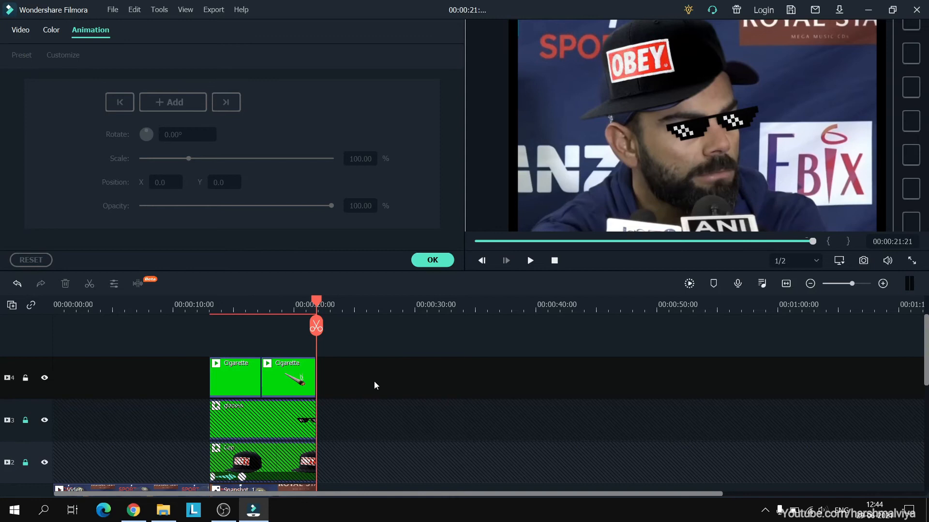
left_click_drag(313, 299, 228, 303)
left_click_drag(294, 377, 294, 377)
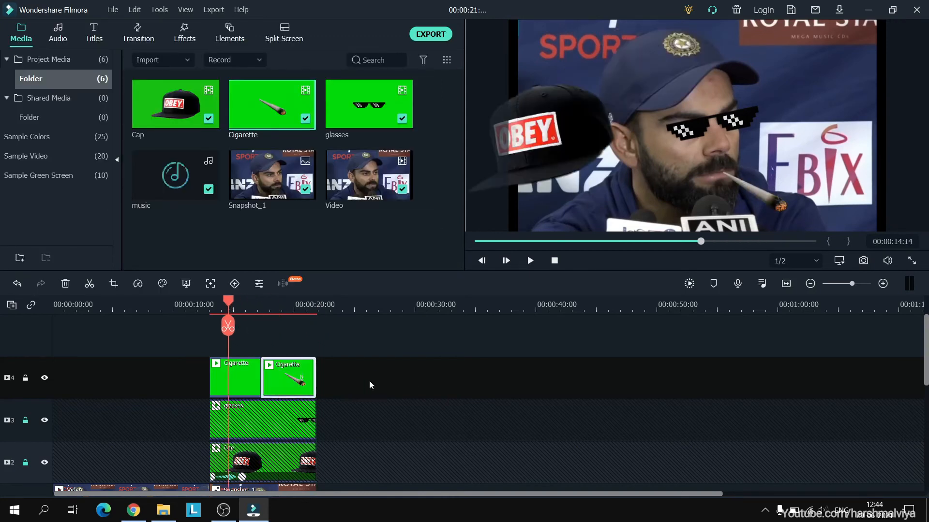
- Scrub through the overlay section from 00:00:13:03 to 00:00:17:00 to check the cap, glasses and cigarette animation
left_click(370, 381)
left_click_drag(227, 297, 211, 305)
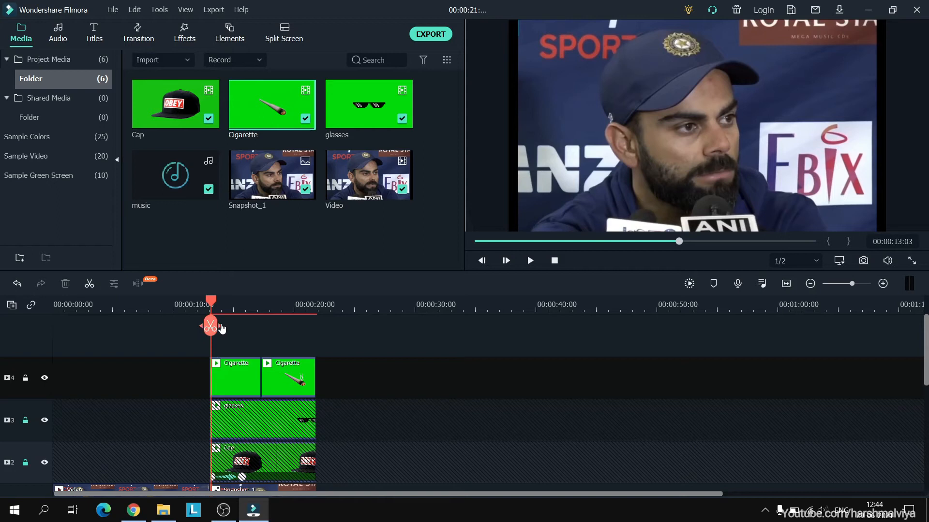
left_click_drag(213, 307, 259, 317)
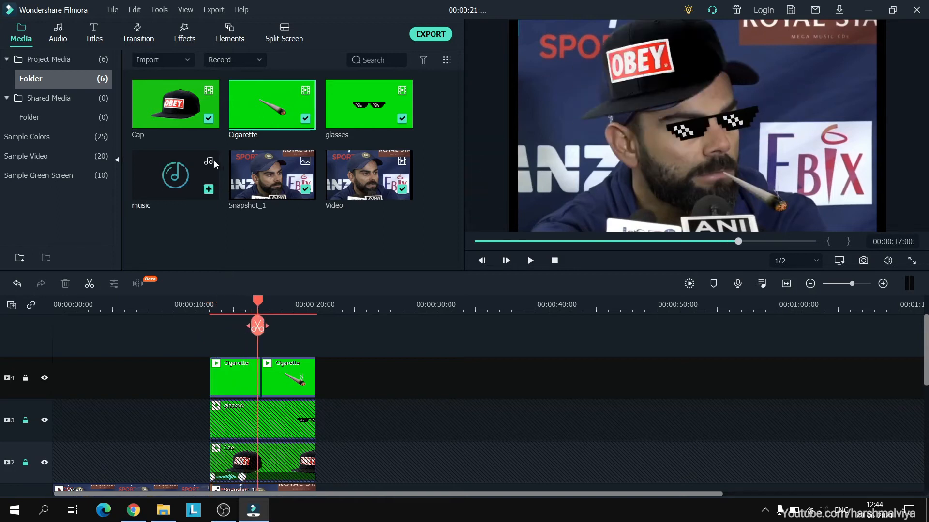
- Find the Title 30 template and add it on a new track above Cigarette, aligned with the snapshot's start
left_click(105, 40)
scroll(283, 150, "down", 3)
scroll(282, 150, "up", 3)
scroll(282, 150, "down", 5)
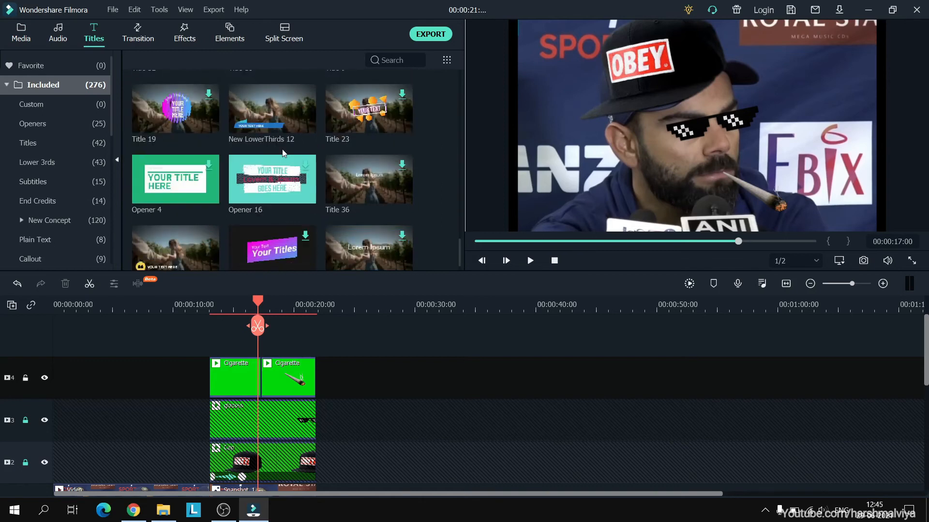
scroll(284, 154, "down", 3)
scroll(306, 159, "down", 3)
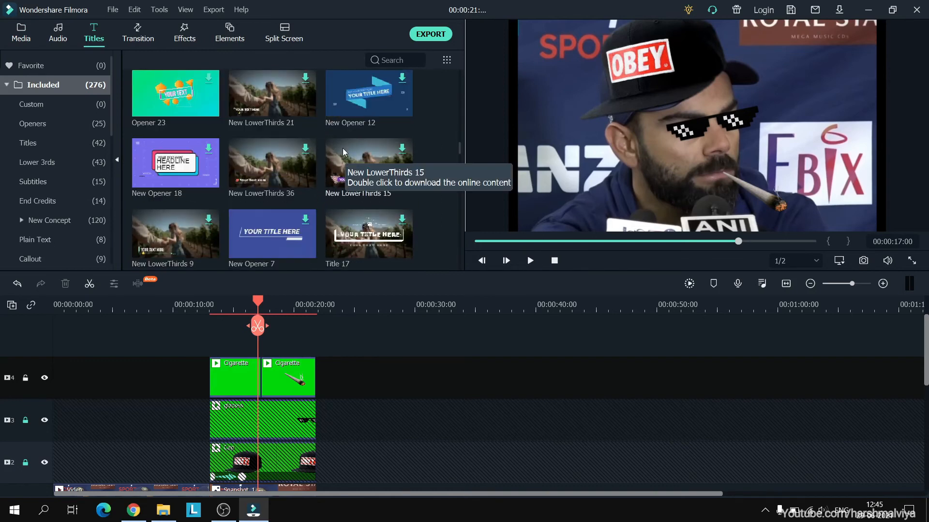
scroll(339, 150, "up", 5)
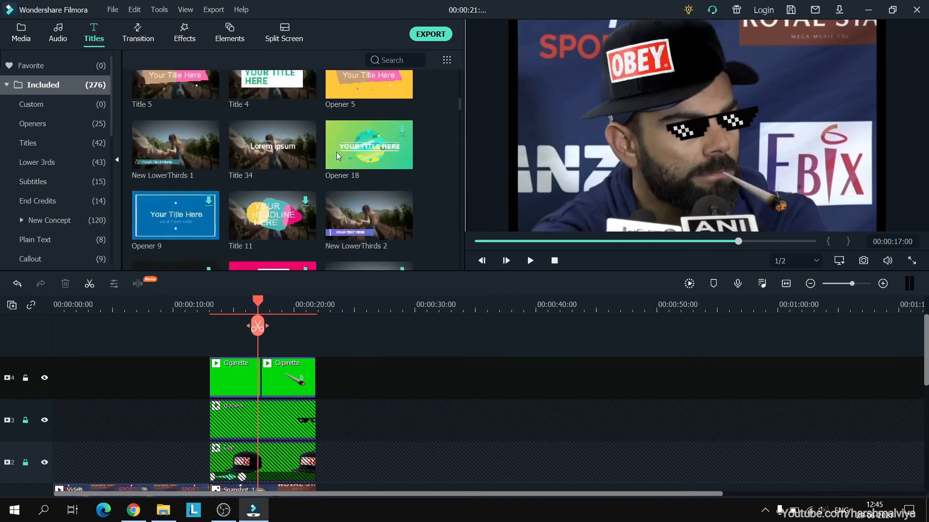
left_click(284, 132)
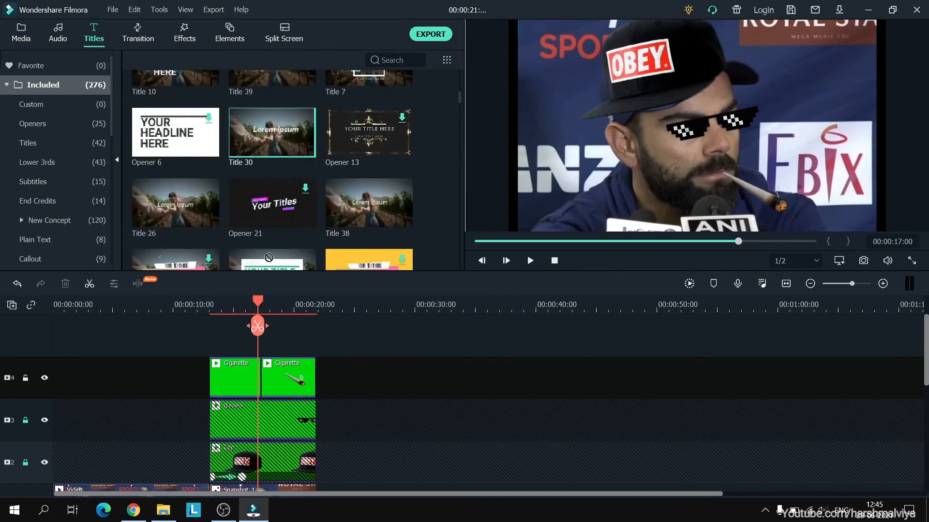
left_click_drag(212, 366, 216, 341)
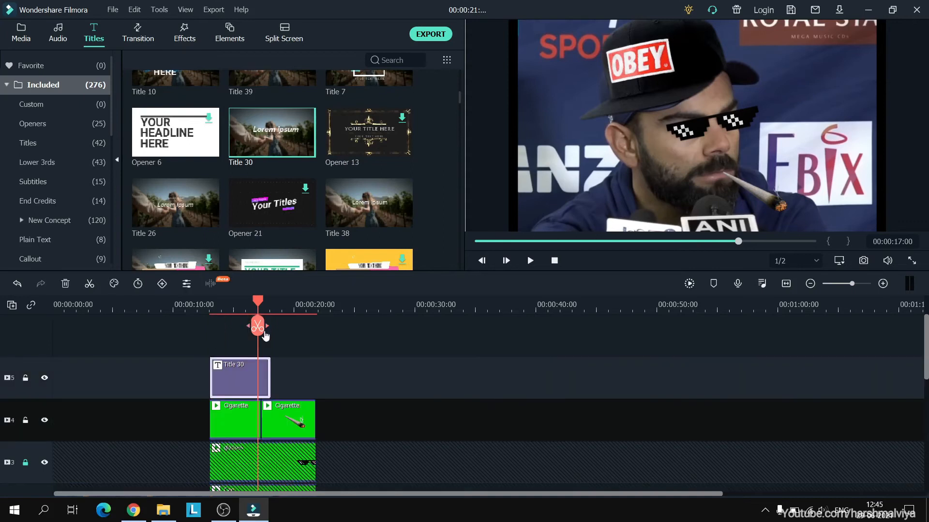
- Extend the Title 30 clip to the snapshot's end and trim its start to about 00:00:17:01
left_click_drag(269, 359, 315, 367)
left_click(207, 382)
left_click(216, 383)
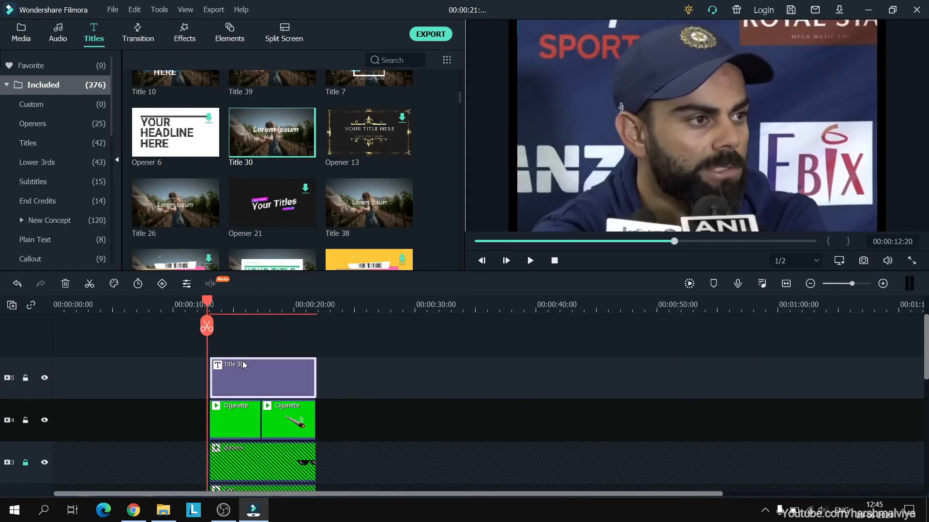
left_click_drag(216, 383, 285, 385)
left_click(460, 405)
- Open Title 30 in the advanced text editor and delete its smaller second line of text
double_click(292, 379)
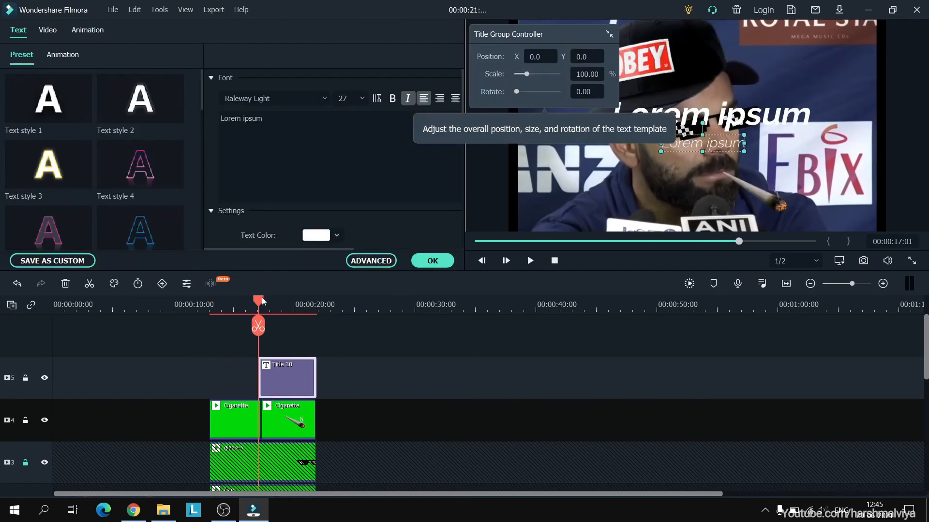
left_click(372, 261)
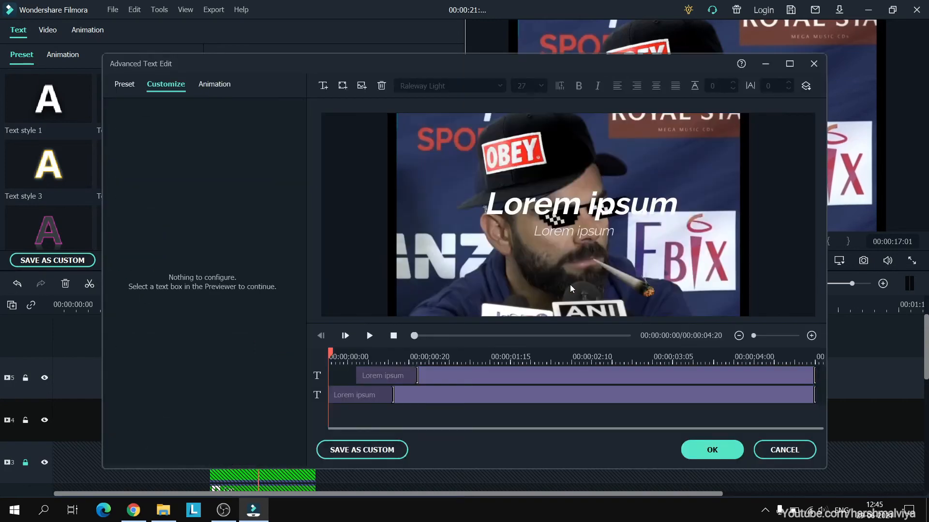
left_click(588, 212)
left_click(586, 233)
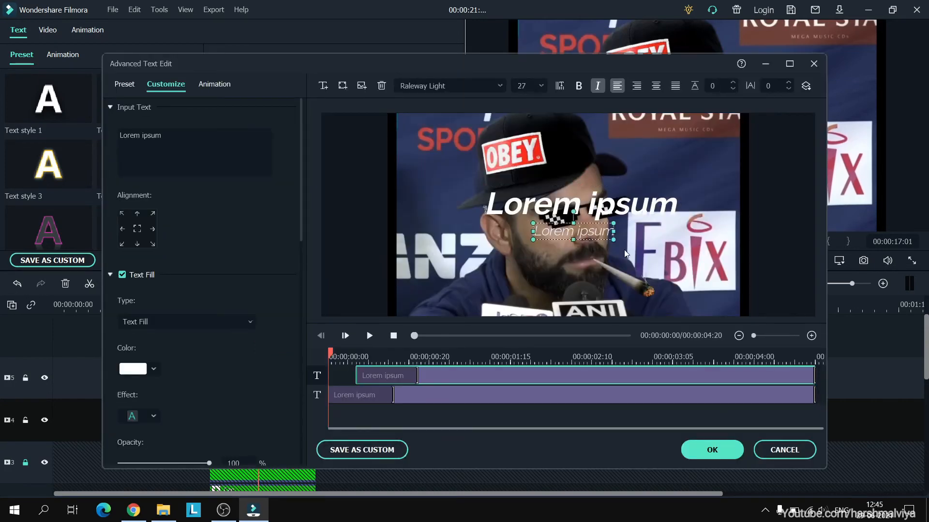
key("Delete")
- Set the remaining title text's font to Old English Text MT, with italic off and bold on
left_click(590, 207)
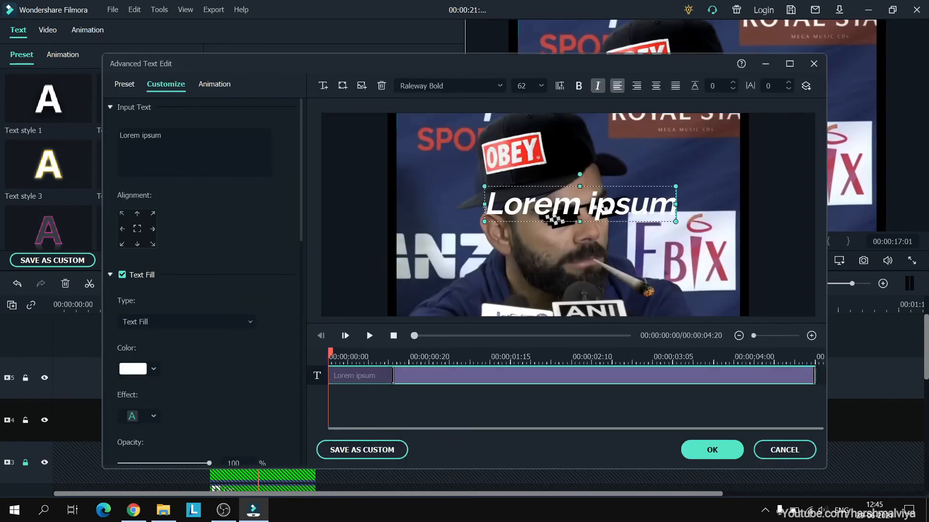
left_click(466, 87)
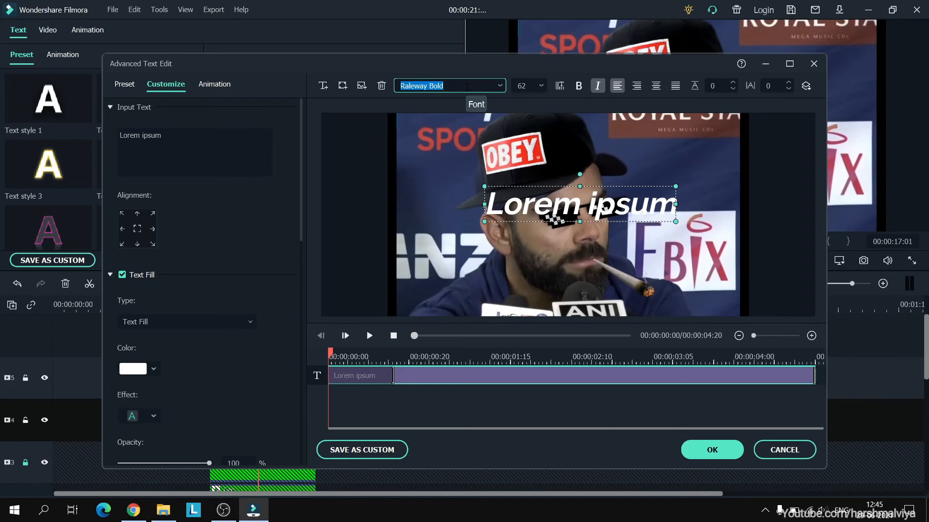
type("old english Text MT")
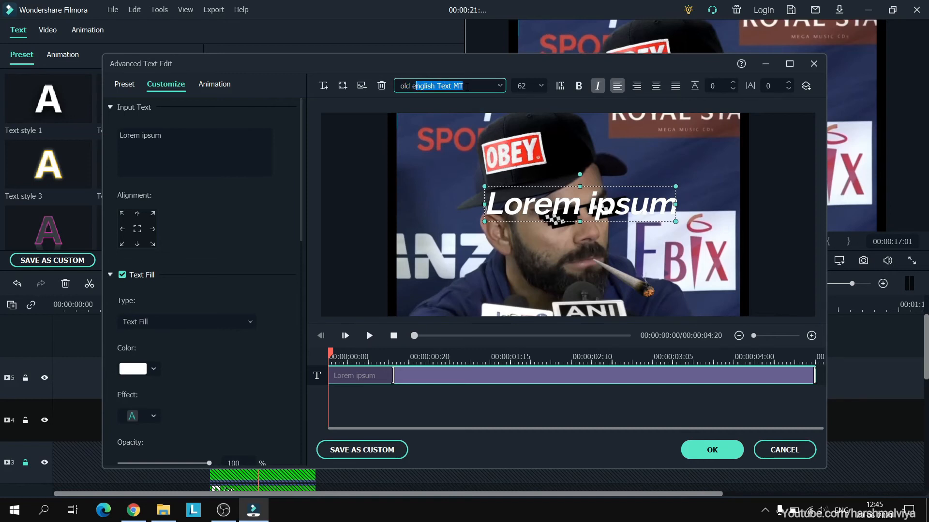
key("Return")
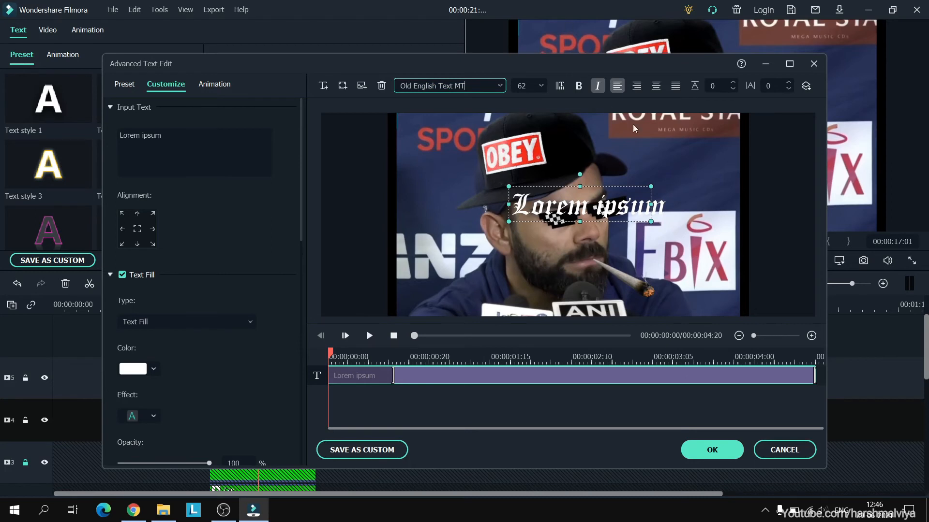
left_click(598, 86)
left_click(579, 86)
- Replace the title text with "Thug Life", narrow its text box and place it beside the cap, above the glasses
left_click_drag(592, 205, 681, 163)
left_click_drag(741, 155, 713, 156)
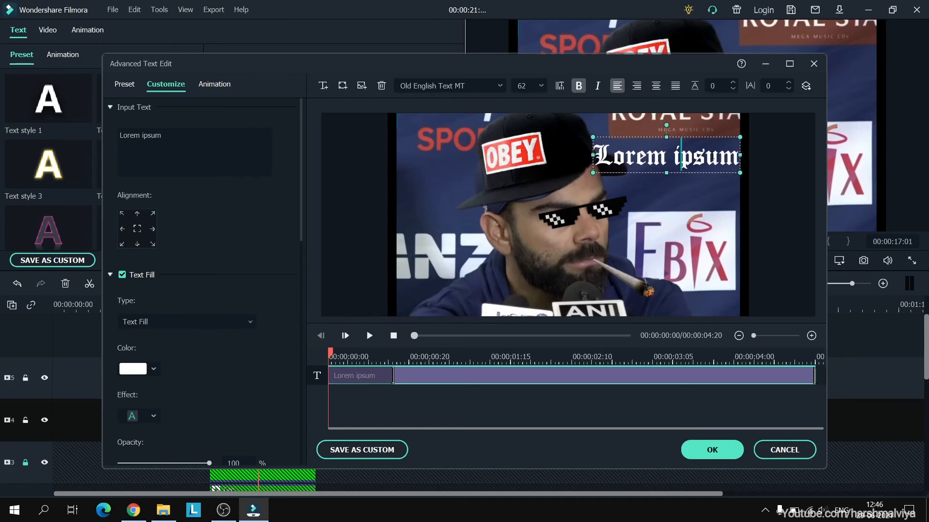
key("ctrl+a")
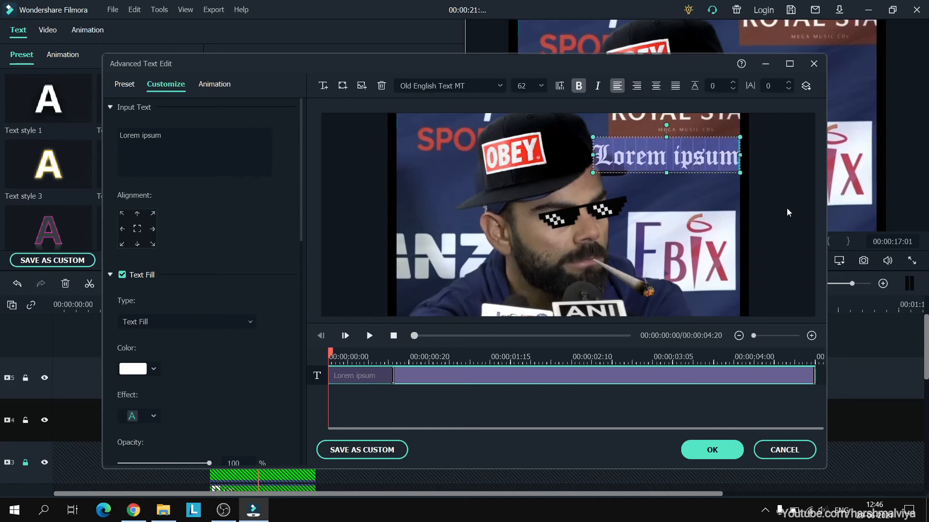
type("T")
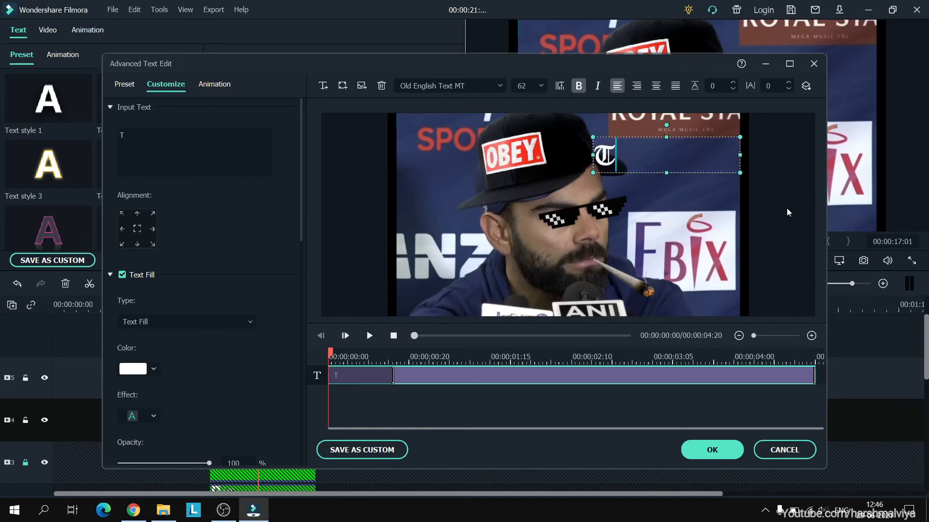
type("hug Life")
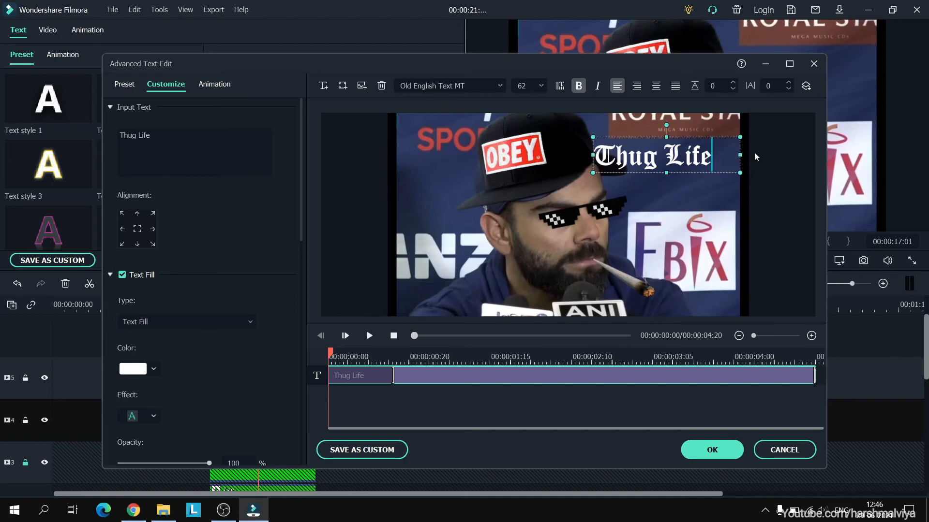
left_click_drag(742, 156, 726, 156)
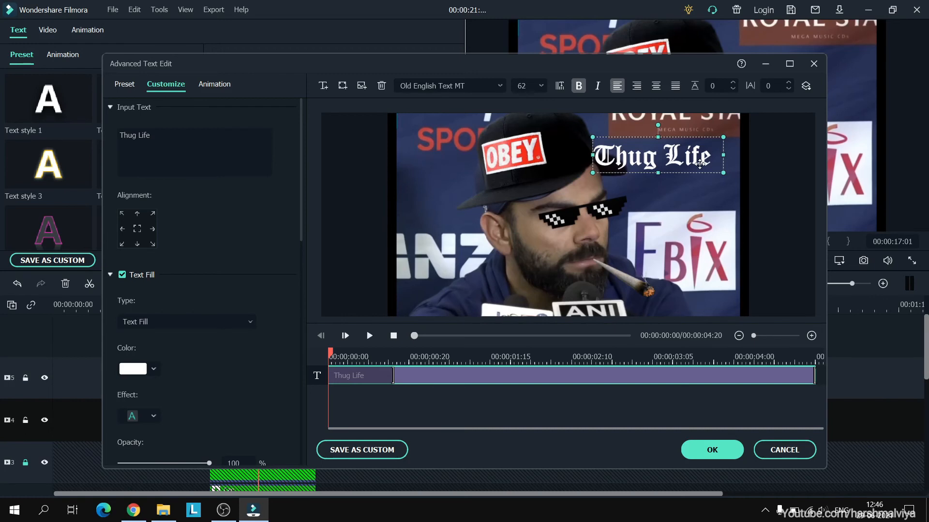
left_click_drag(676, 163, 701, 184)
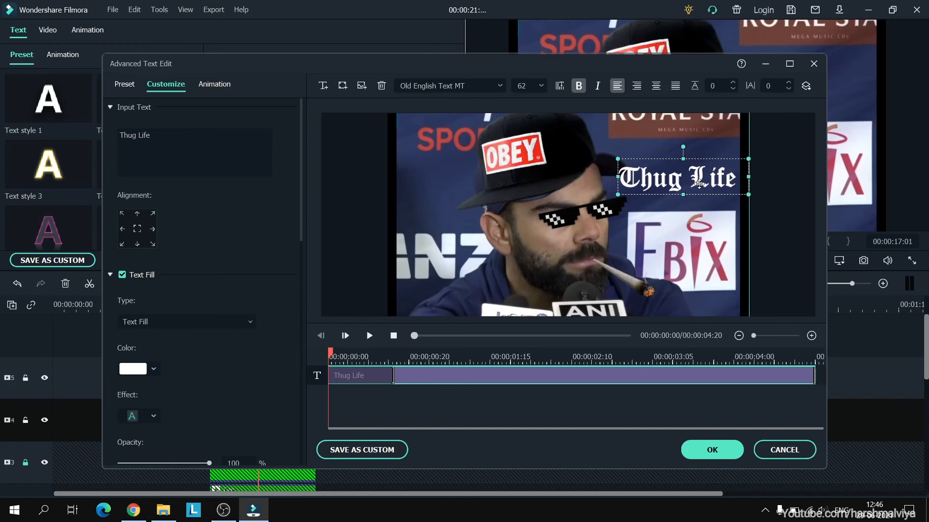
- Apply the Doomo Design animation to the Thug Life text and view the title's last frame
left_click(217, 85)
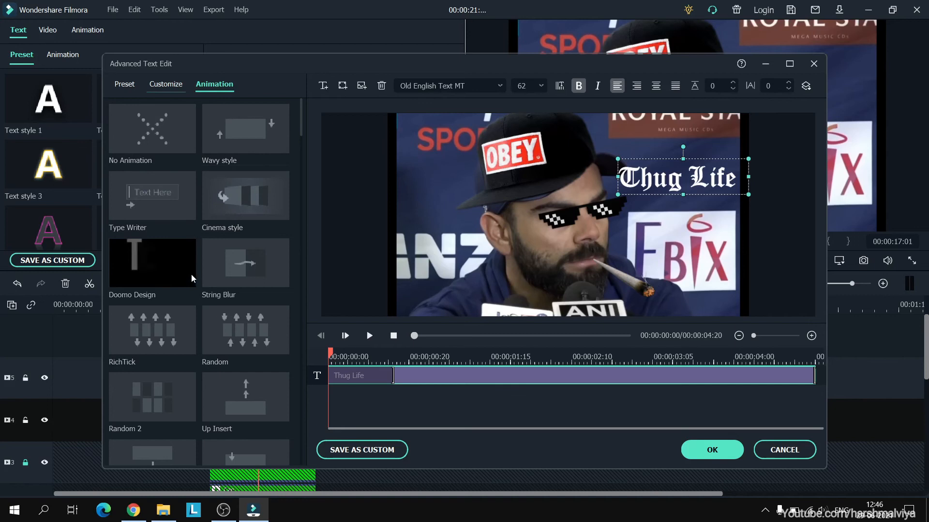
double_click(150, 262)
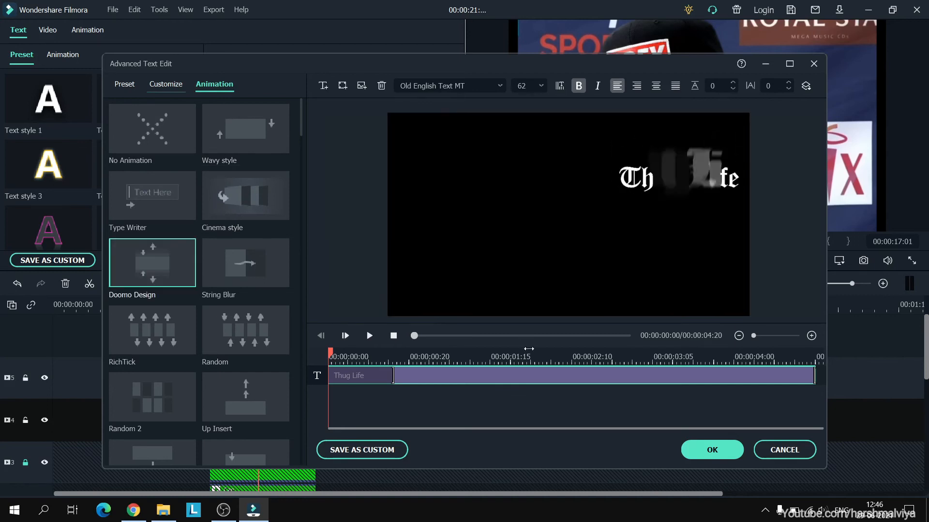
left_click(628, 335)
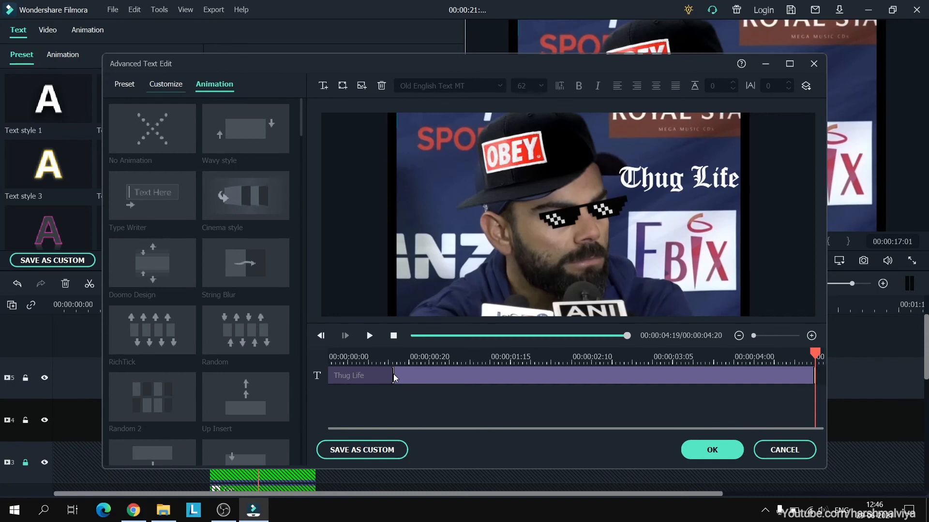
- Shorten the title's intro animation to about 00:00:00:12 and apply the text edits to the clip
left_click_drag(391, 375, 371, 378)
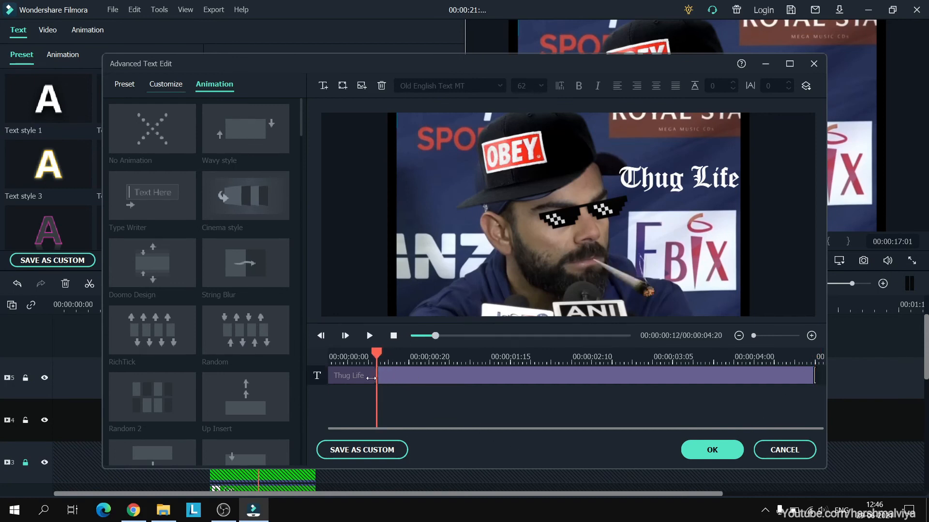
left_click(810, 377)
left_click_drag(741, 379, 765, 379)
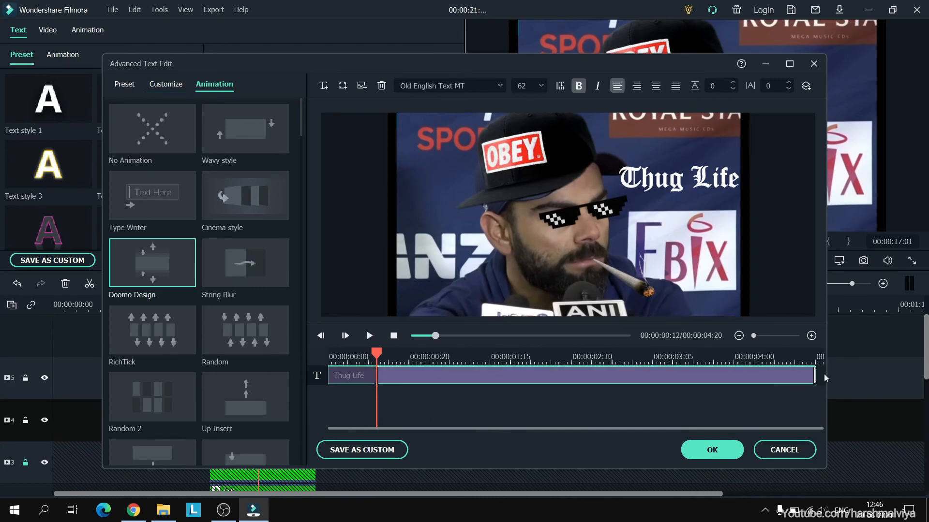
left_click(815, 375)
left_click(713, 453)
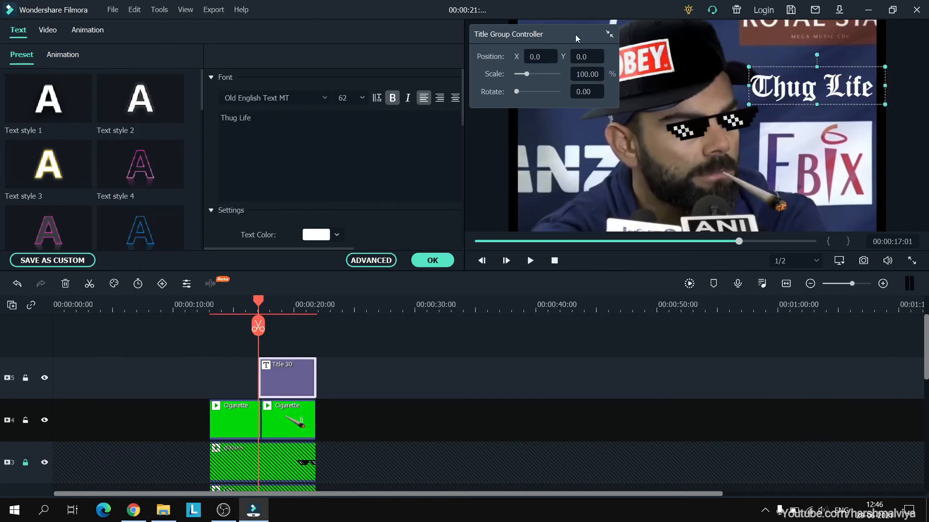
left_click_drag(575, 34, 314, 60)
left_click(436, 261)
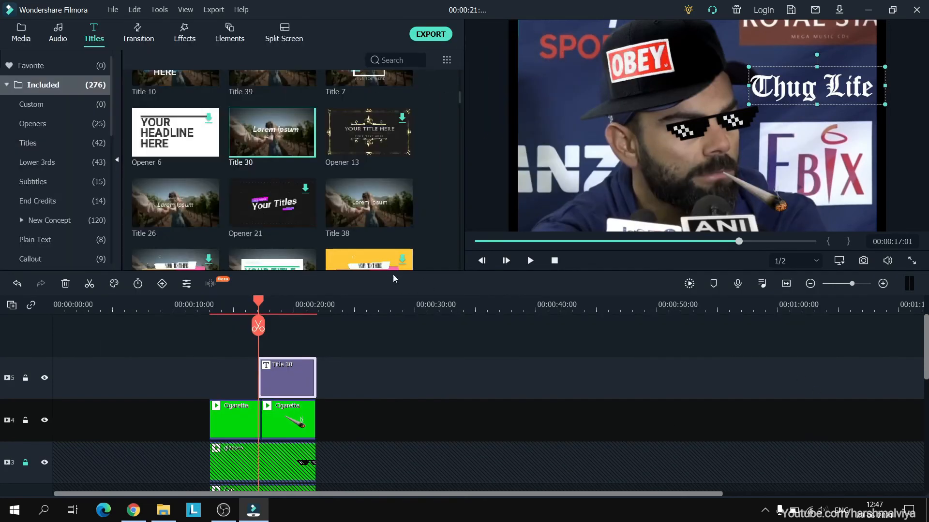
- Play back the section around the title's entrance to check the Thug Life text animation
left_click_drag(259, 302, 247, 303)
key("space")
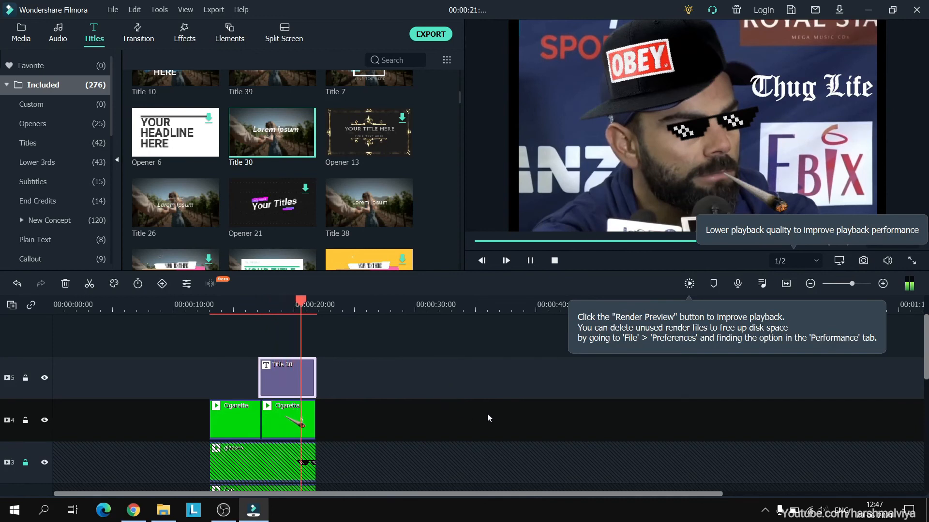
key("space")
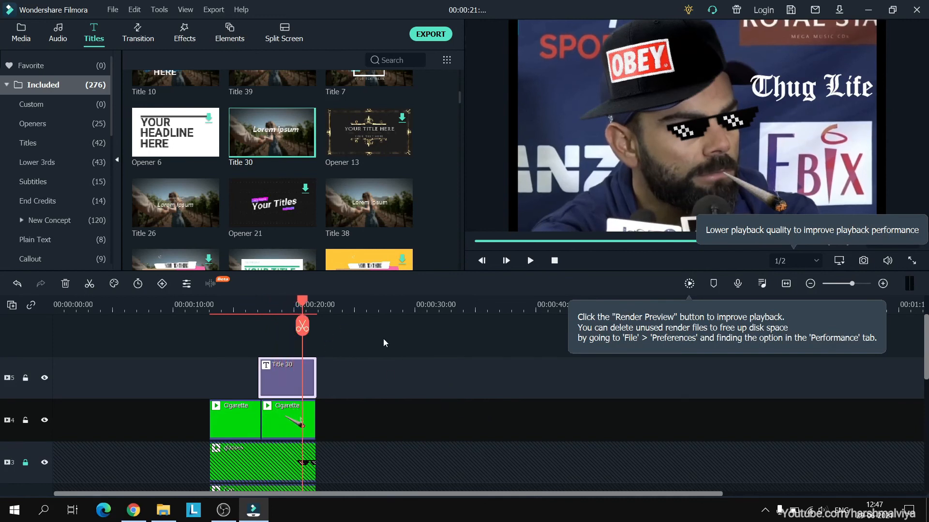
- Move the Thug Life title up to the top edge of the video frame and deselect it
left_click(818, 90)
left_click_drag(842, 58, 826, 44)
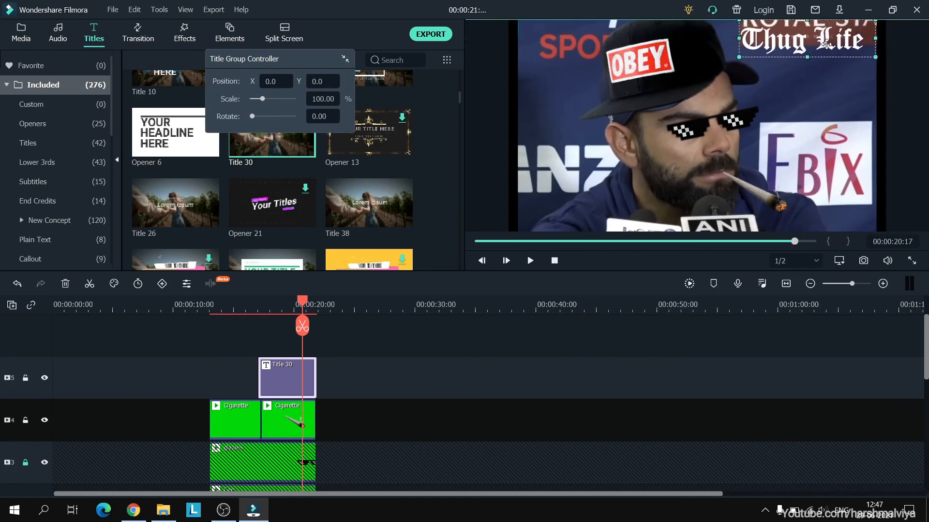
left_click(894, 99)
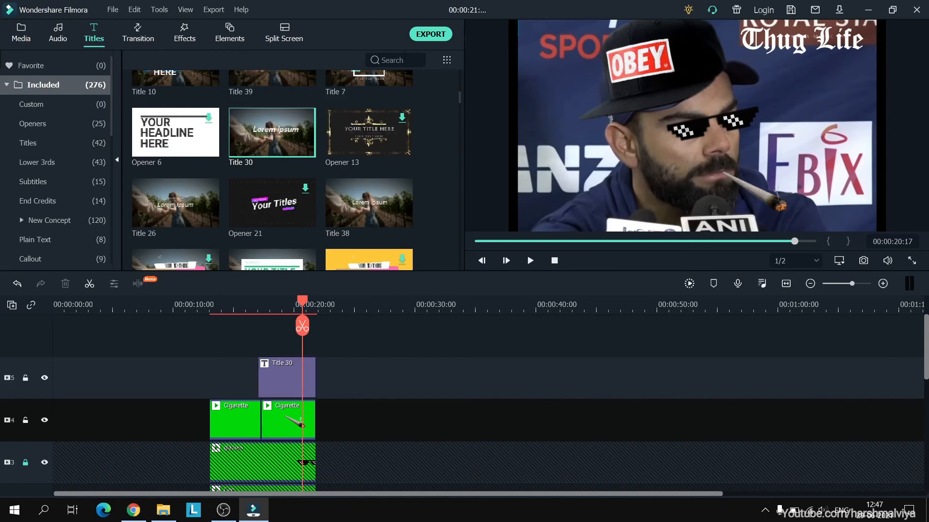
- Return to the project media and preview the opening of the video, stopping playback back at 00:00:00:00
left_click(21, 32)
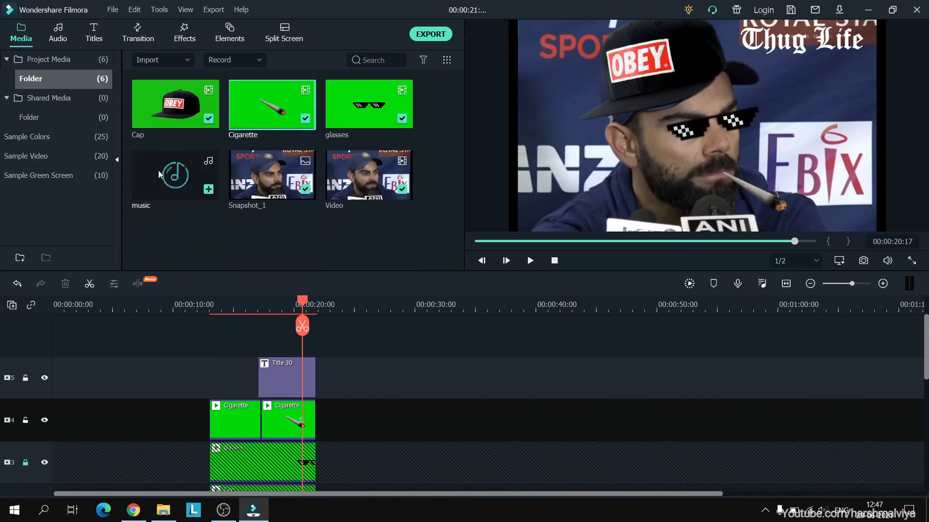
left_click(282, 241)
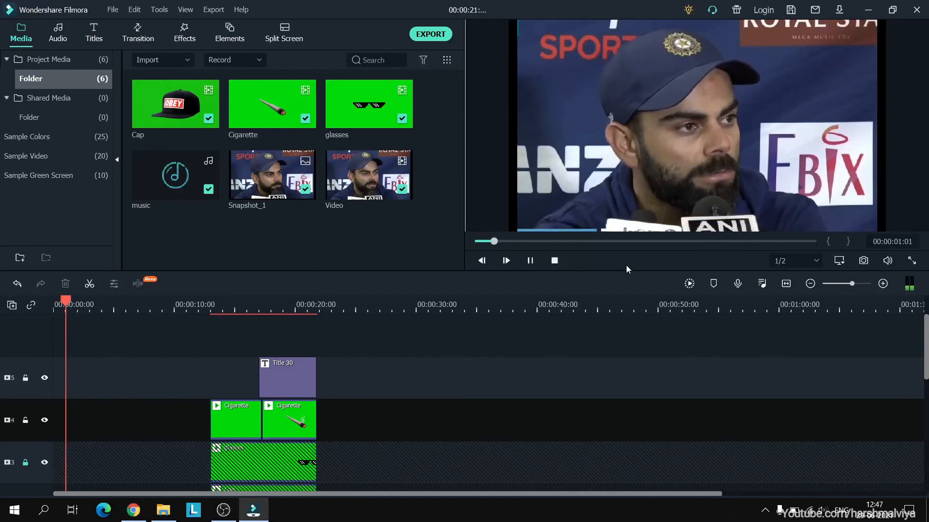
key("space")
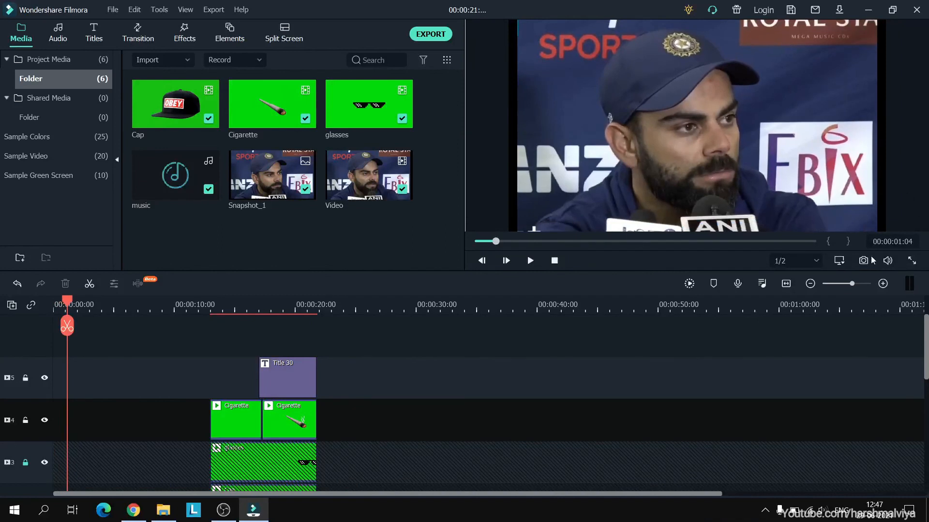
left_click(554, 260)
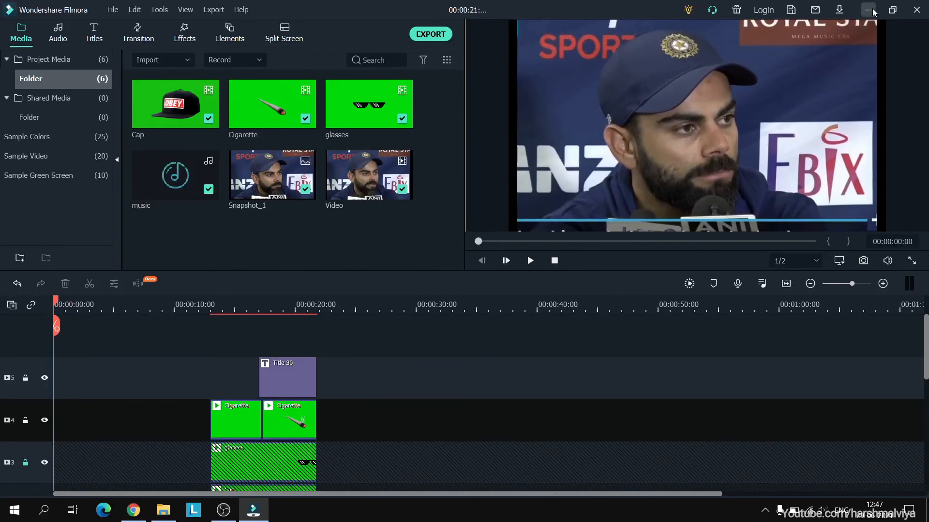
- Switch to Chrome and look through the uploaded videos on the YouTube channel page
left_click(134, 510)
scroll(692, 342, "down", 2)
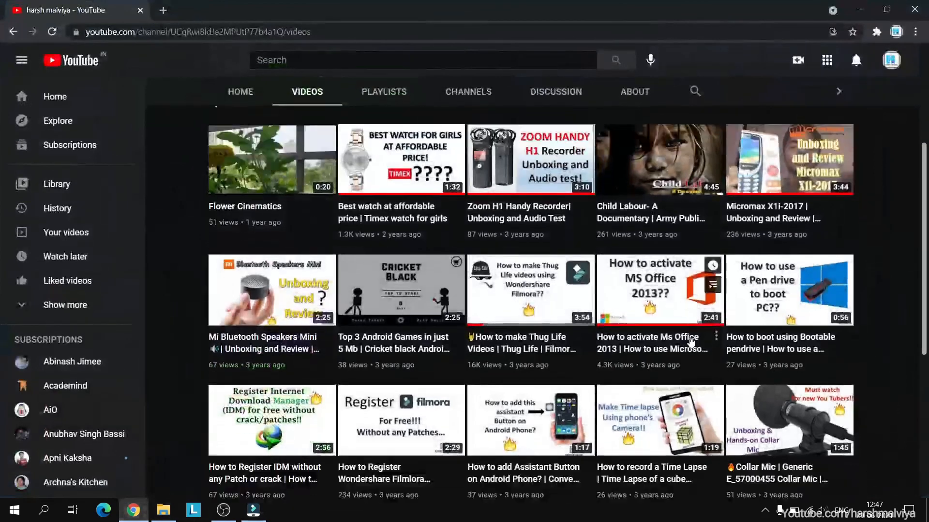
scroll(691, 342, "down", 3)
scroll(869, 272, "up", 7)
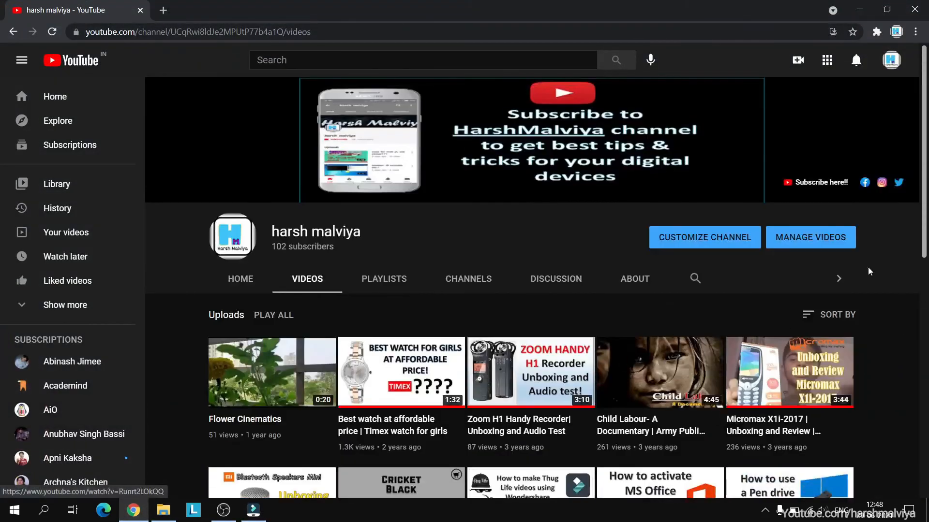